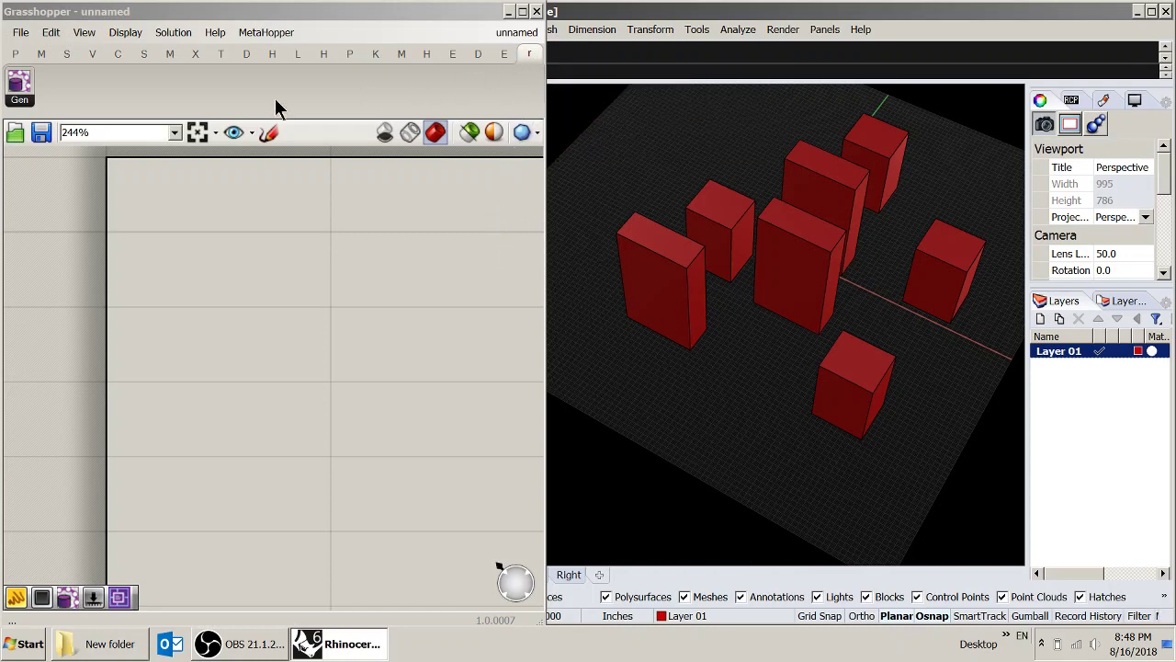
- Place the Gen component on the empty Grasshopper canvas to add a ShadowStudy node
left_click_drag(16, 85, 456, 324)
left_click(422, 224)
right_click_drag(382, 223, 294, 267)
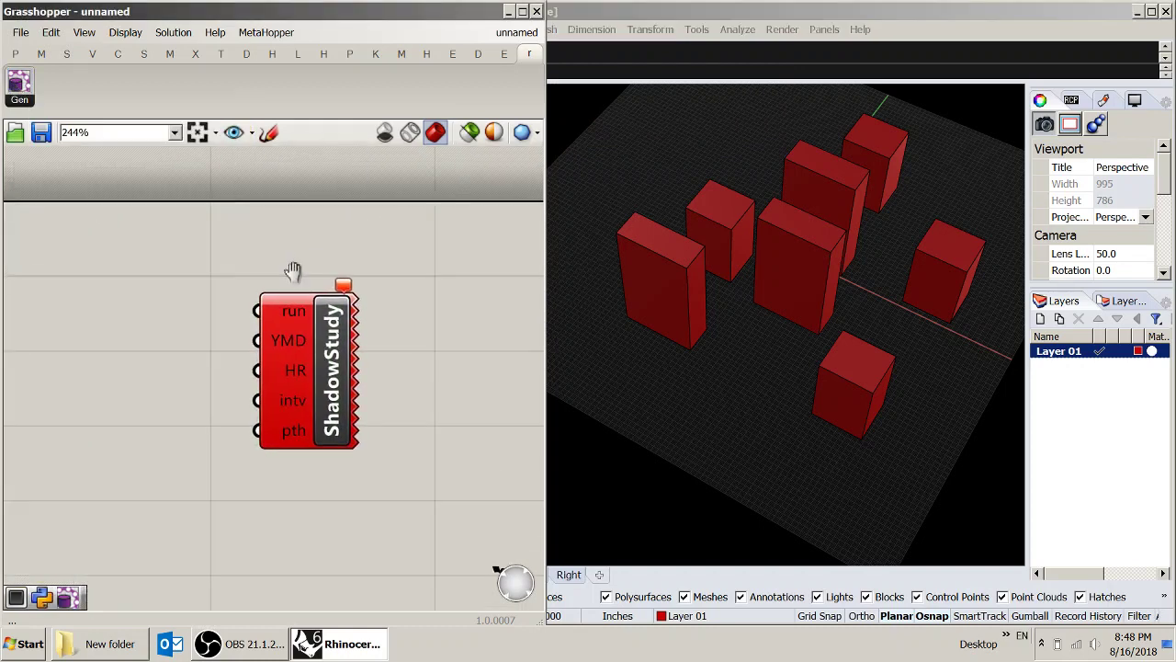
right_click_drag(359, 345, 409, 339)
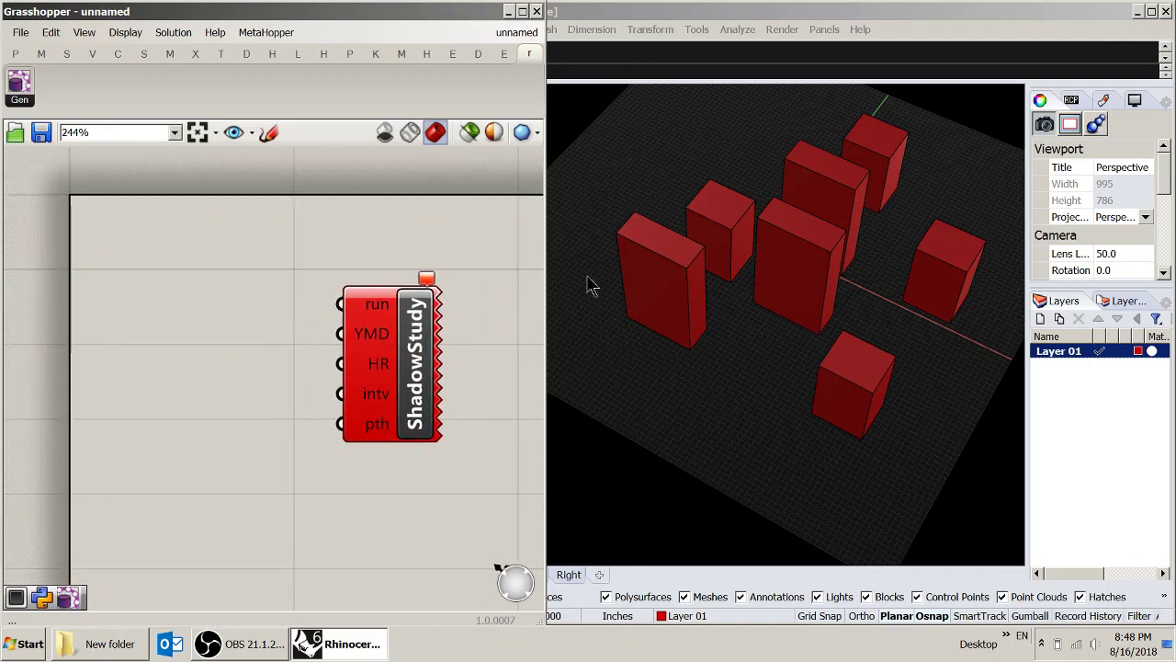
- Switch to Rhino and set the Sun location to Boston, MA, USA, then close the Sun settings
left_click(749, 163)
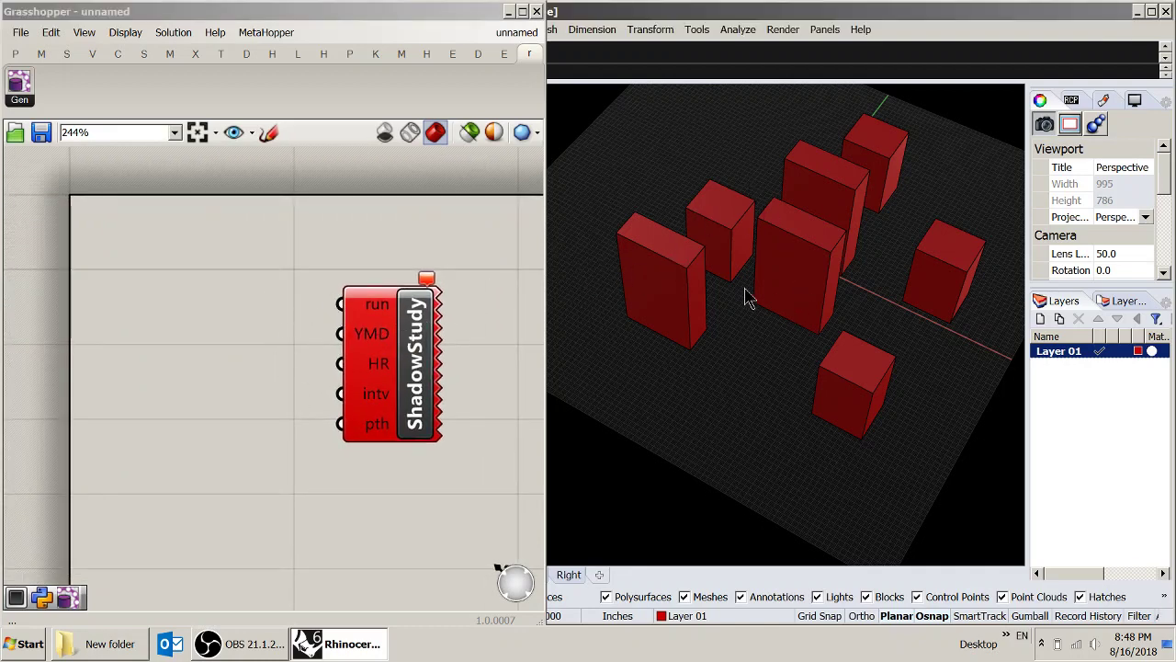
mouse_move(745, 297)
right_mouse_down()
mouse_move(740, 272)
mouse_move(759, 341)
mouse_move(830, 328)
mouse_move(751, 304)
right_mouse_up()
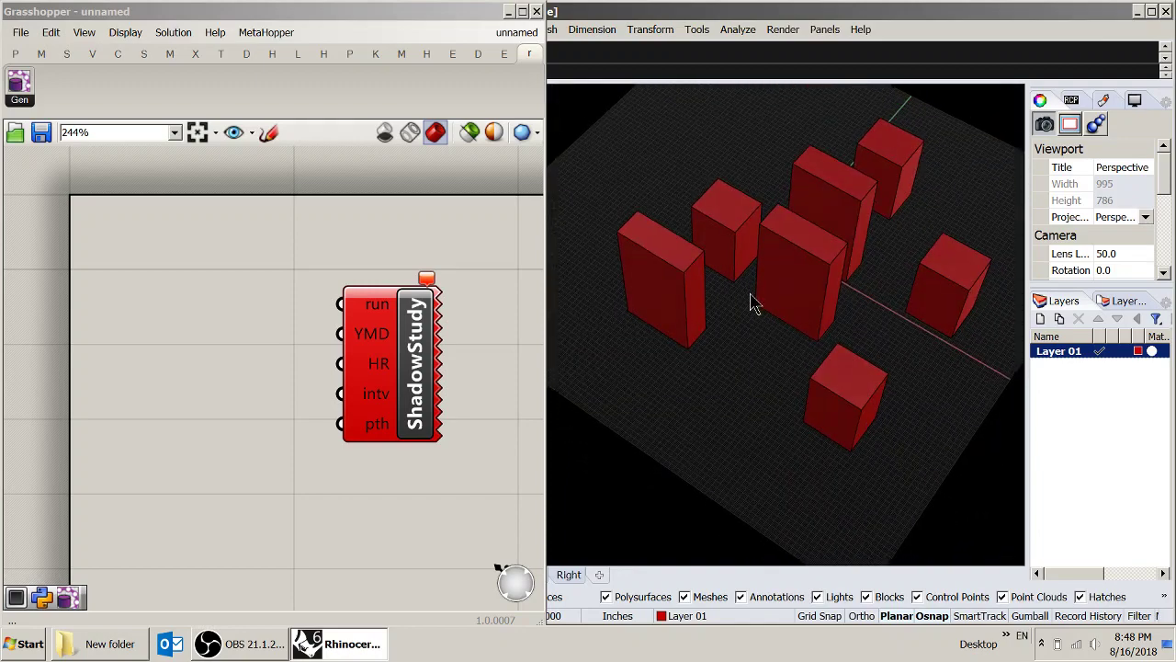
right_click(751, 304)
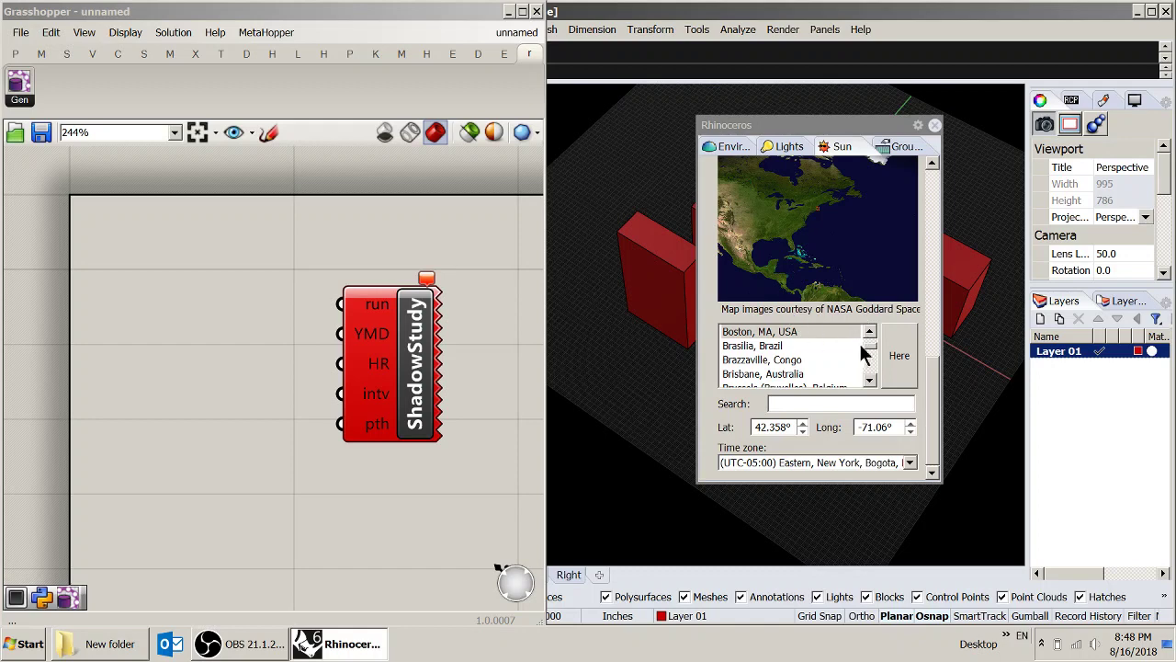
scroll(869, 354, "down", 15)
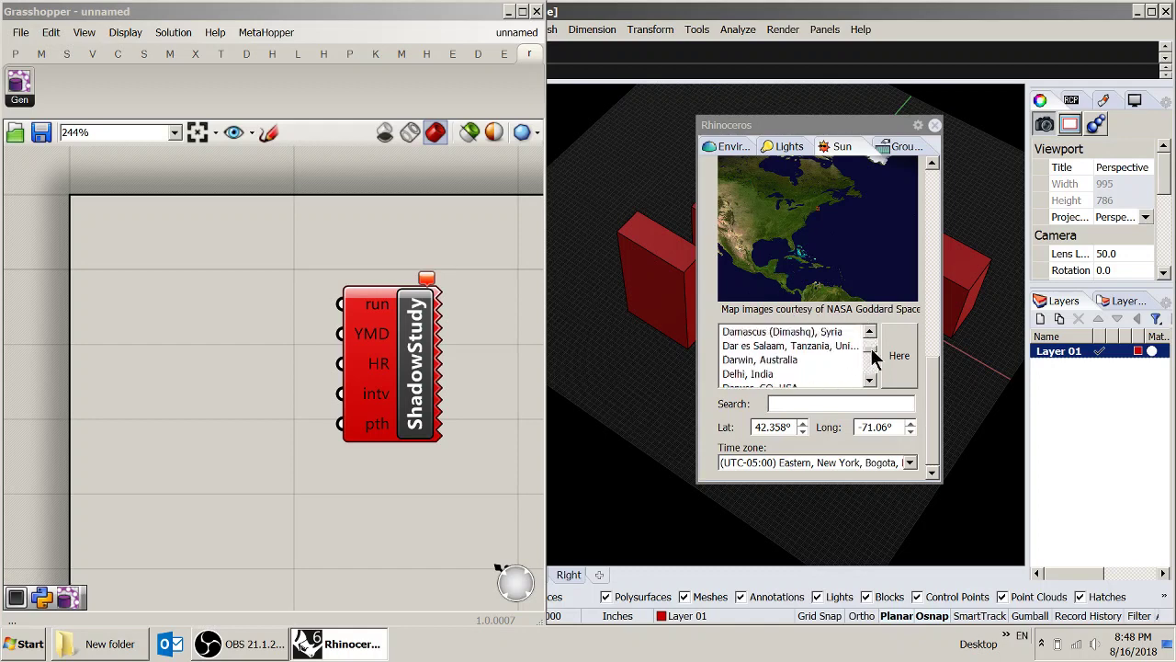
scroll(874, 354, "up", 15)
scroll(871, 349, "up", 5)
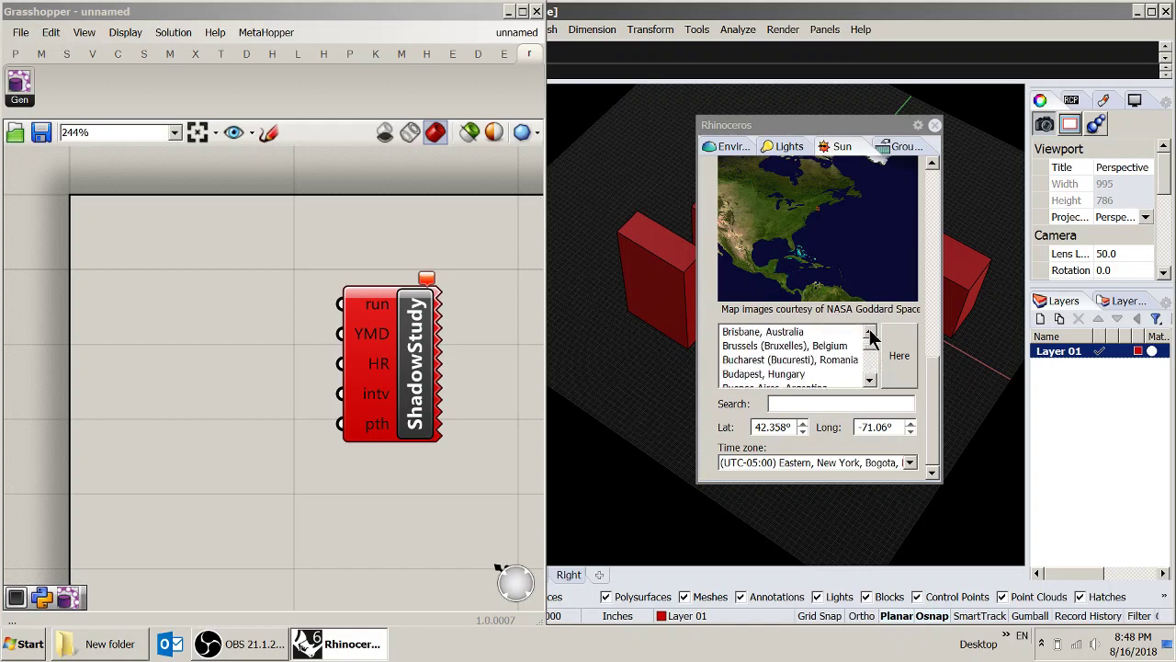
left_click(869, 333)
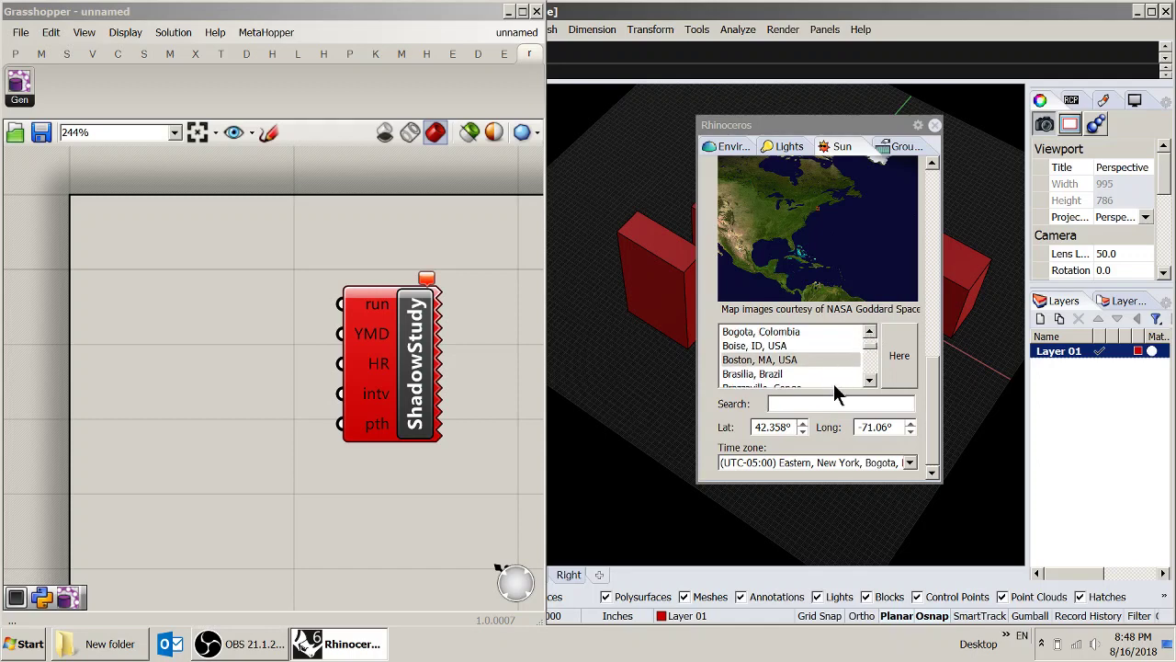
left_click(776, 360)
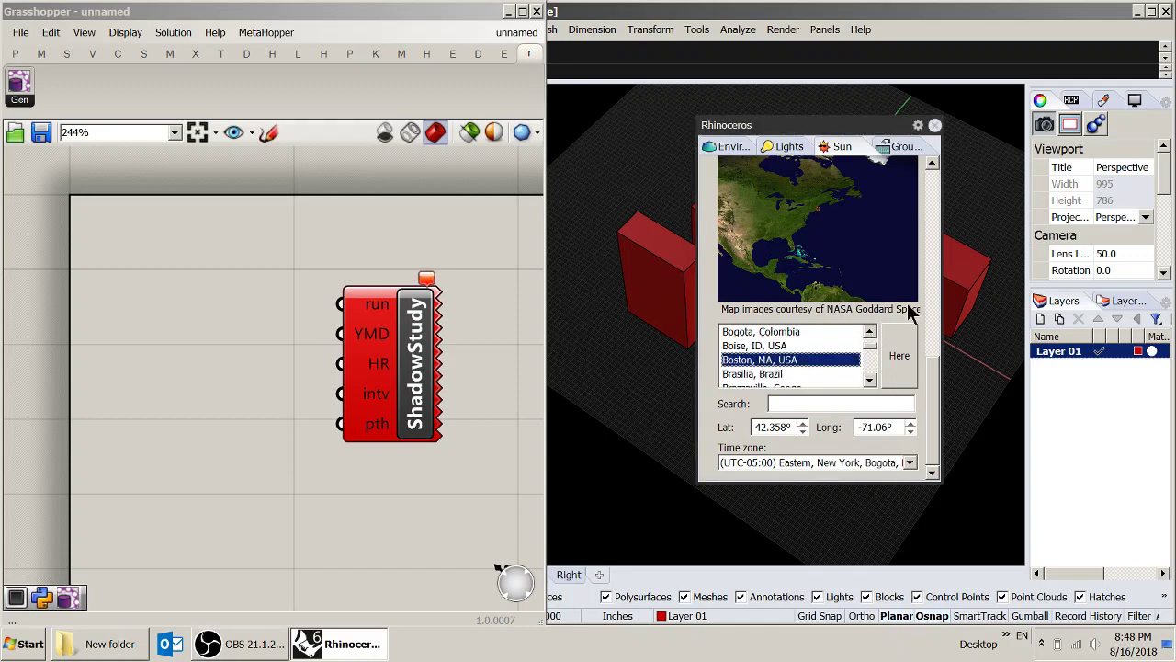
left_click(934, 125)
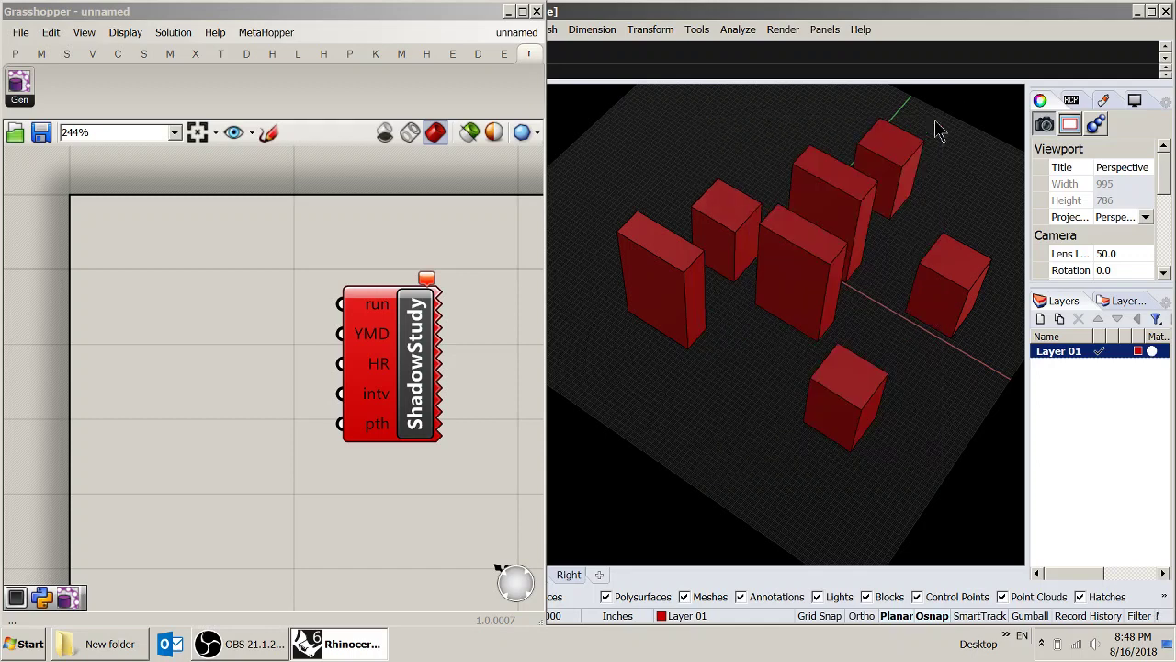
- Move the ShadowStudy component away from the canvas edge to make room on its input side
right_click_drag(283, 291, 365, 314)
right_click_drag(472, 311, 357, 294)
left_click_drag(384, 342, 432, 339)
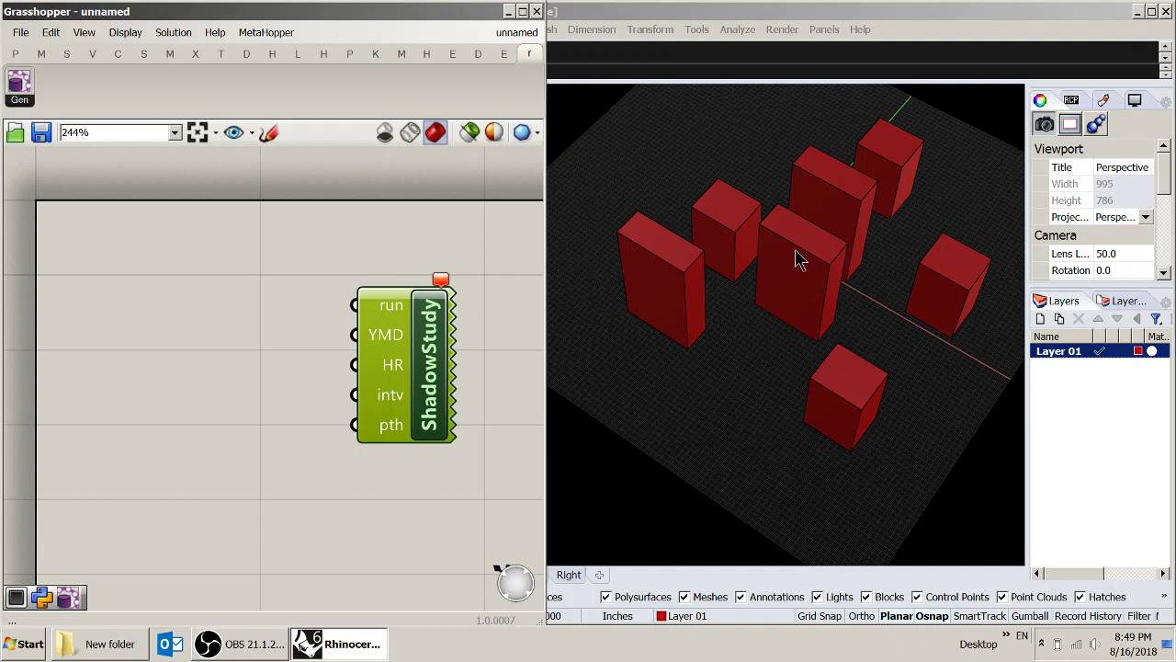
left_click(346, 298)
right_click_drag(351, 332, 390, 327)
- Add a Button, wire it to ShadowStudy's run input, and place it slightly above that input
mouse_move(438, 305)
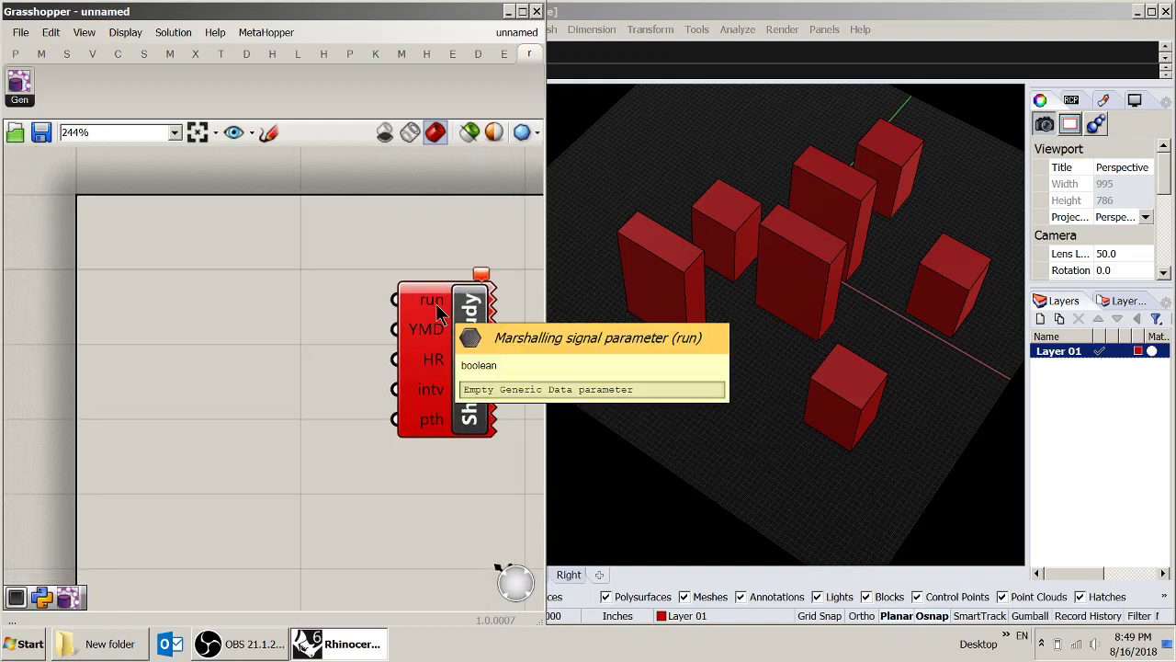
double_click(256, 295)
type("button")
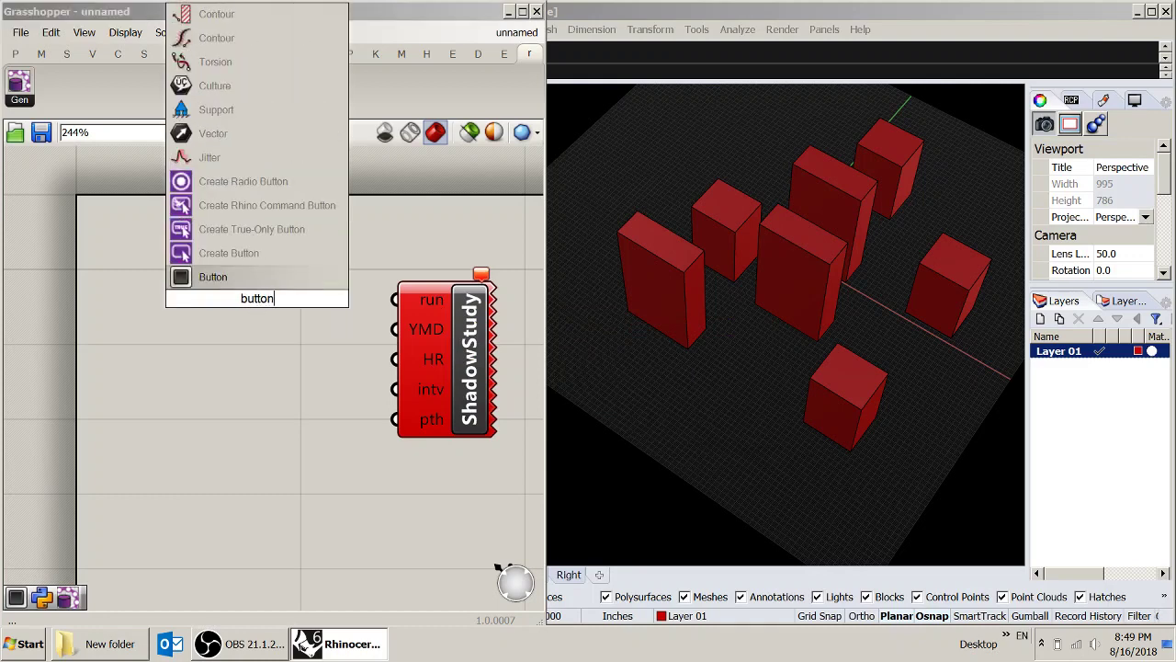
left_click(252, 275)
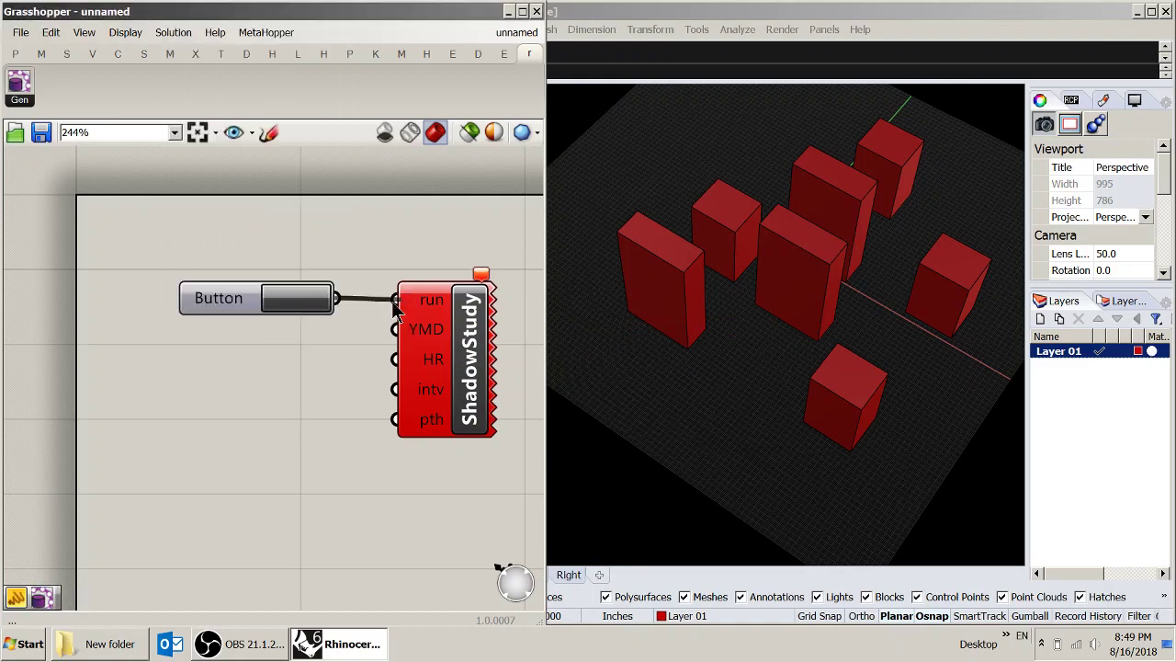
left_click_drag(233, 296, 240, 284)
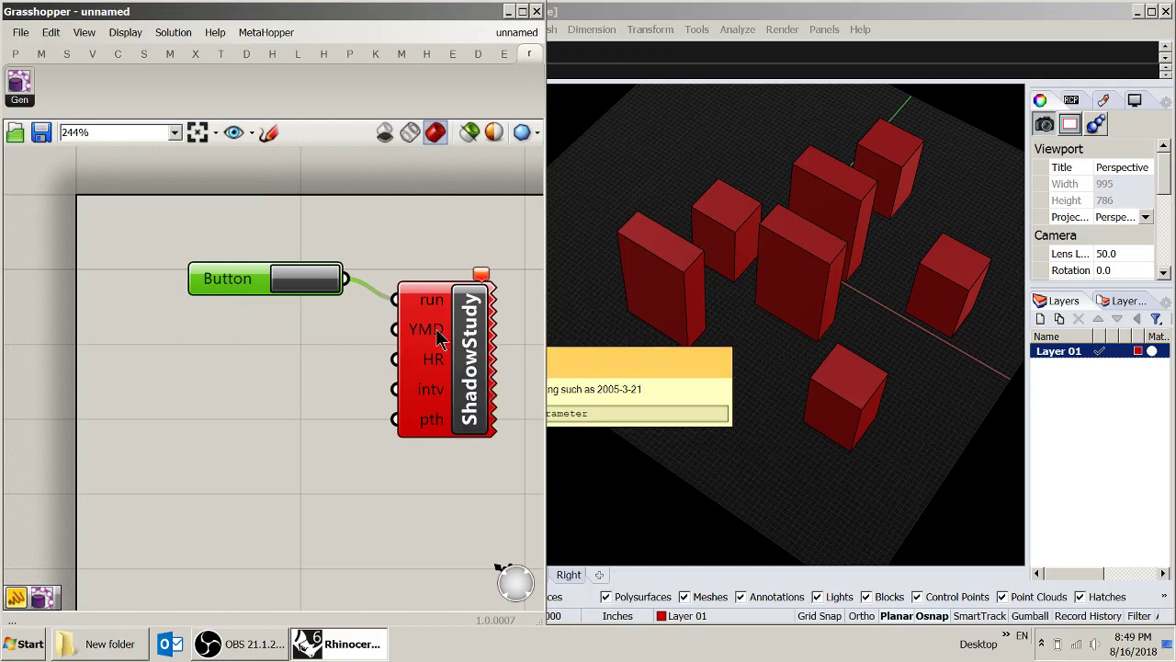
- Add a panel containing 2010-10-10, wire it to ShadowStudy's YMD input, and resize it to sit under the Button
double_click(304, 330)
type("//")
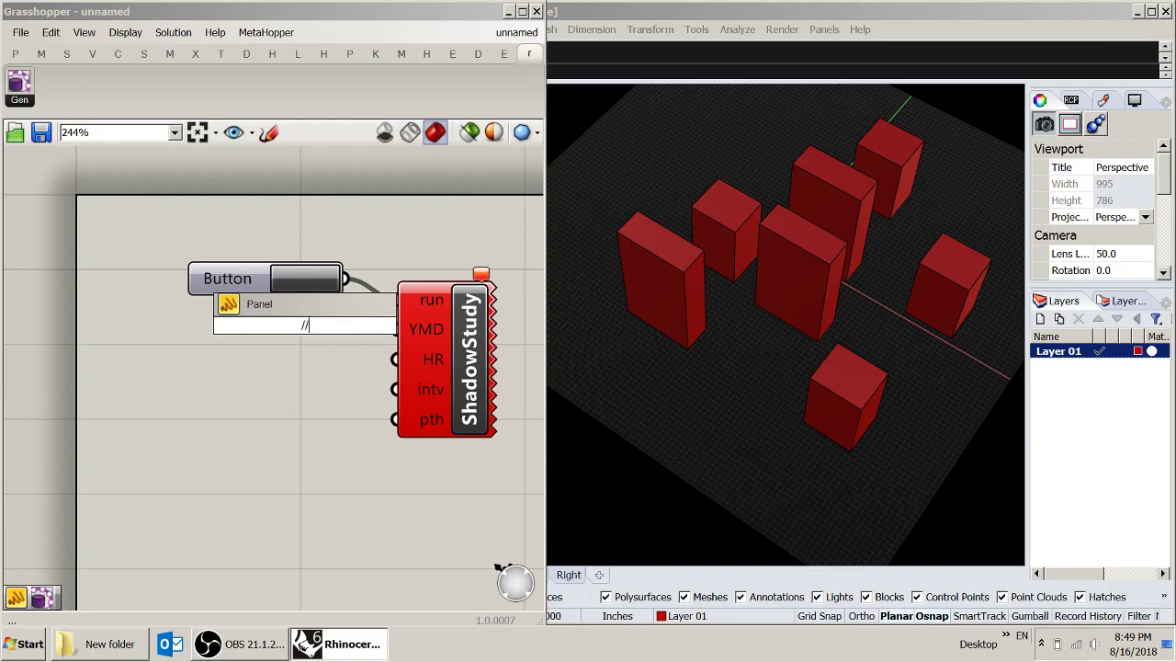
type("2010-10-10")
key("Return")
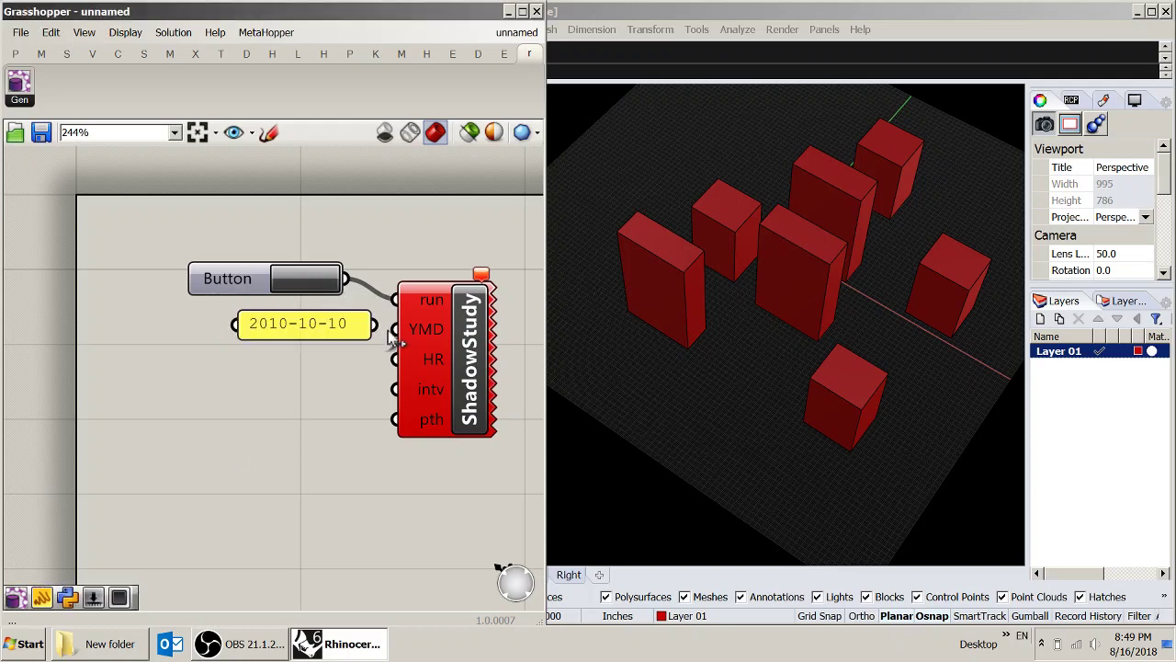
left_click_drag(373, 324, 396, 329)
left_click_drag(240, 334, 210, 360)
left_click_drag(329, 330, 306, 326)
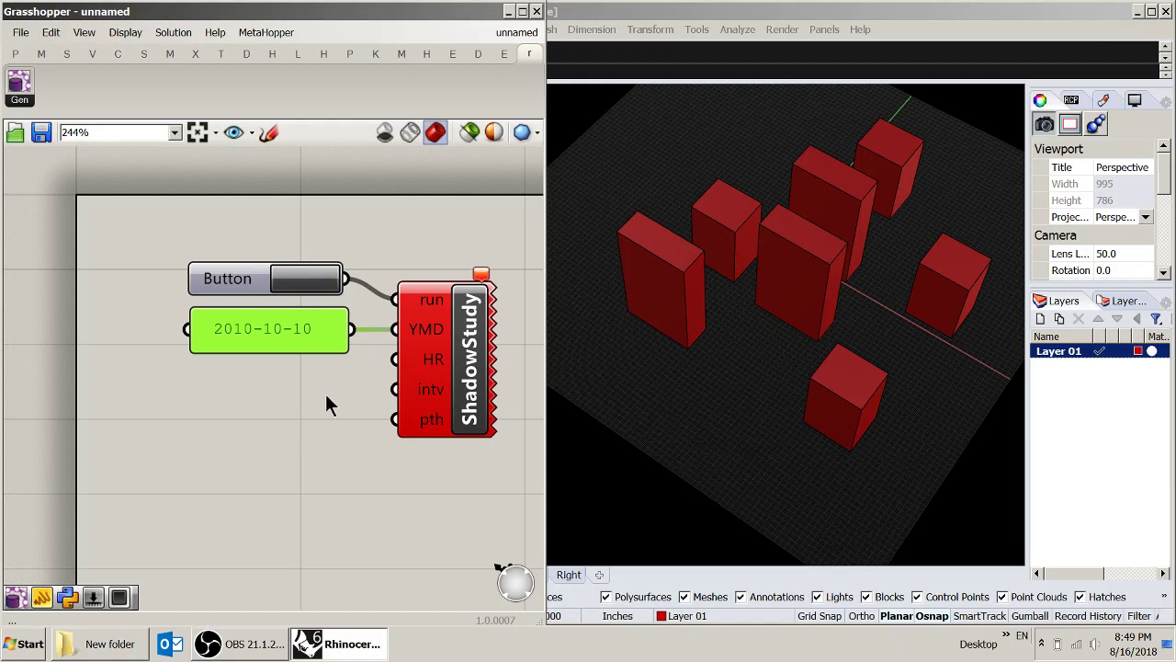
left_click_drag(340, 349, 323, 351)
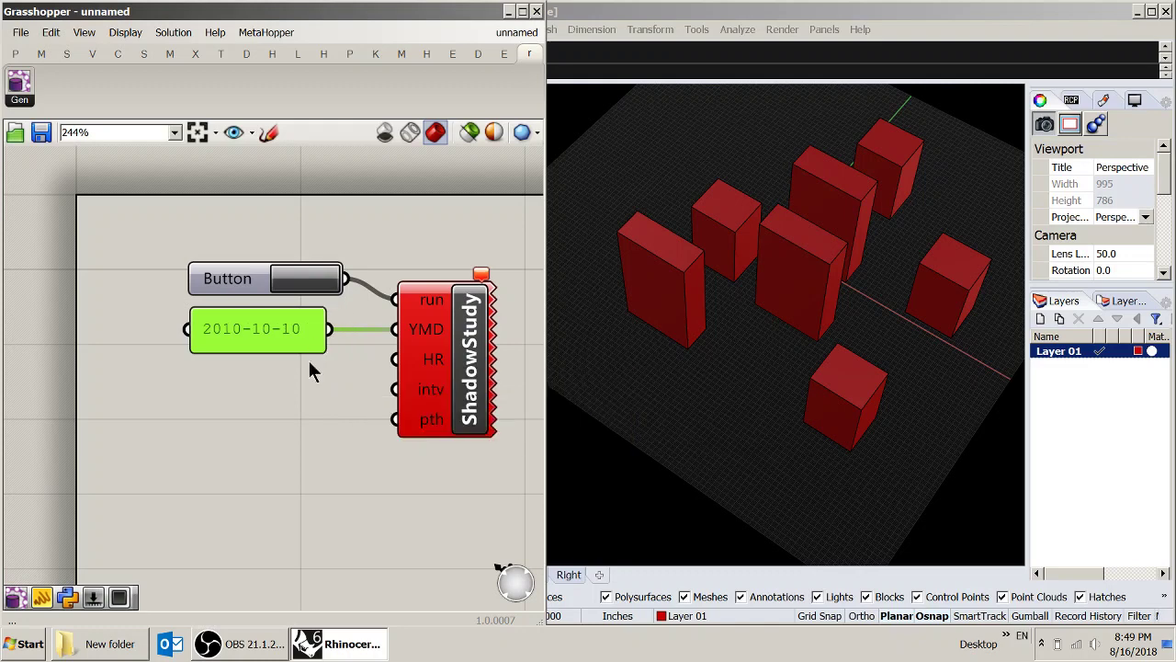
- Add a panel containing "9 to 15", wire it to the HR input, and line ShadowStudy up with it
double_click(272, 382)
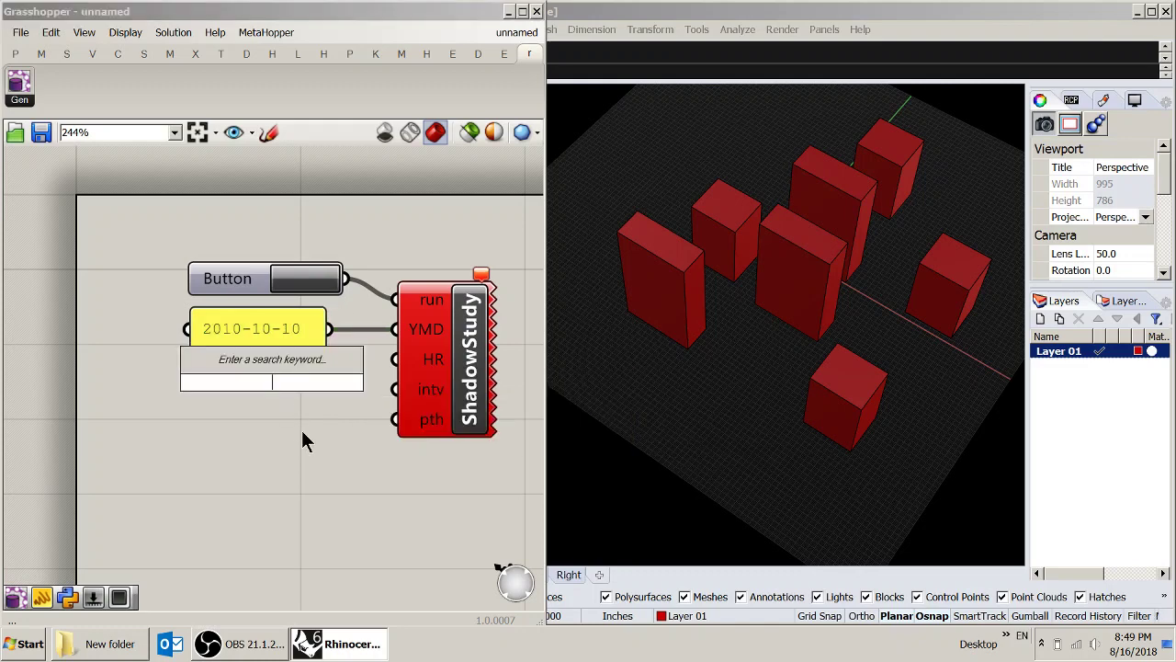
type("//")
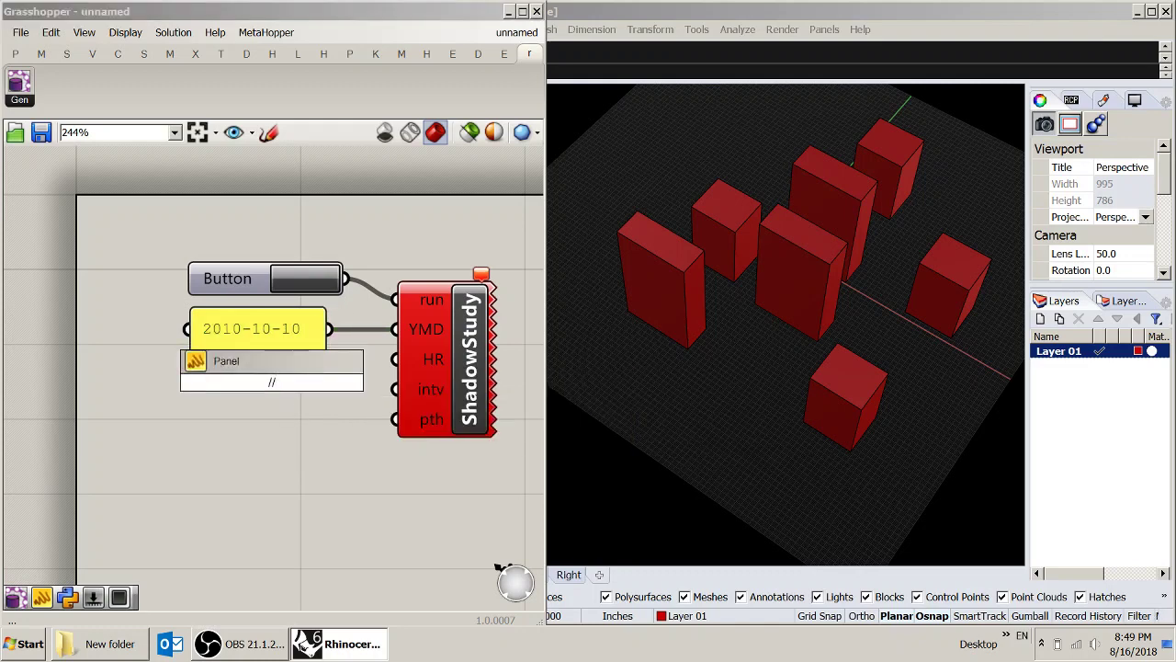
type("9 to 15")
key("Return")
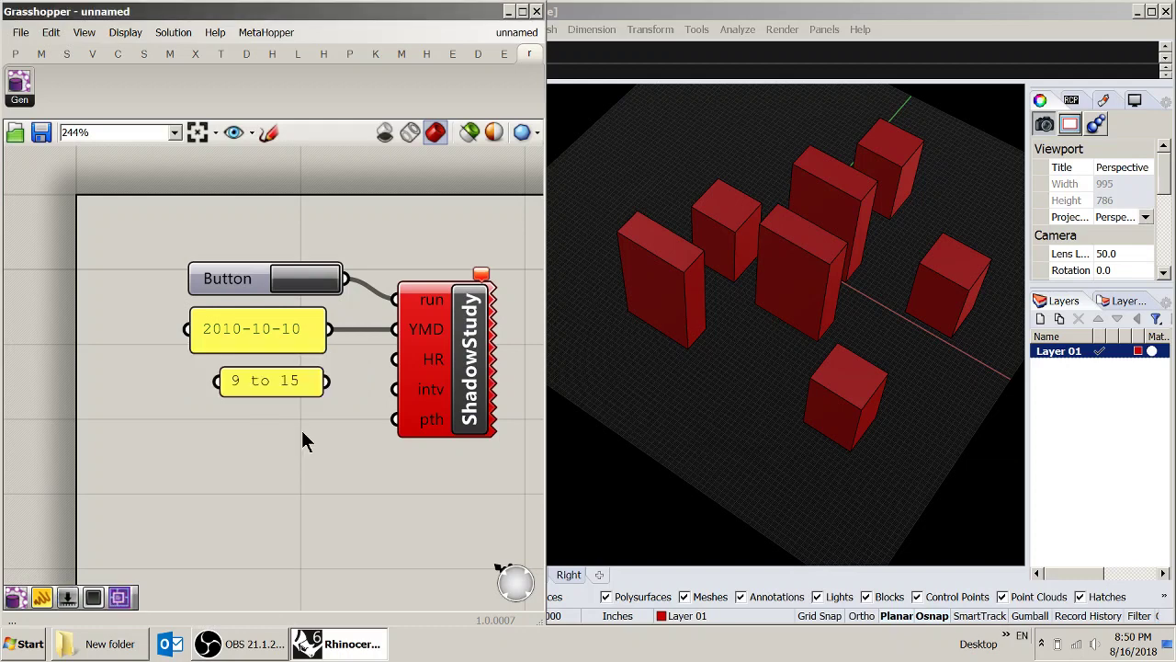
double_click(281, 380)
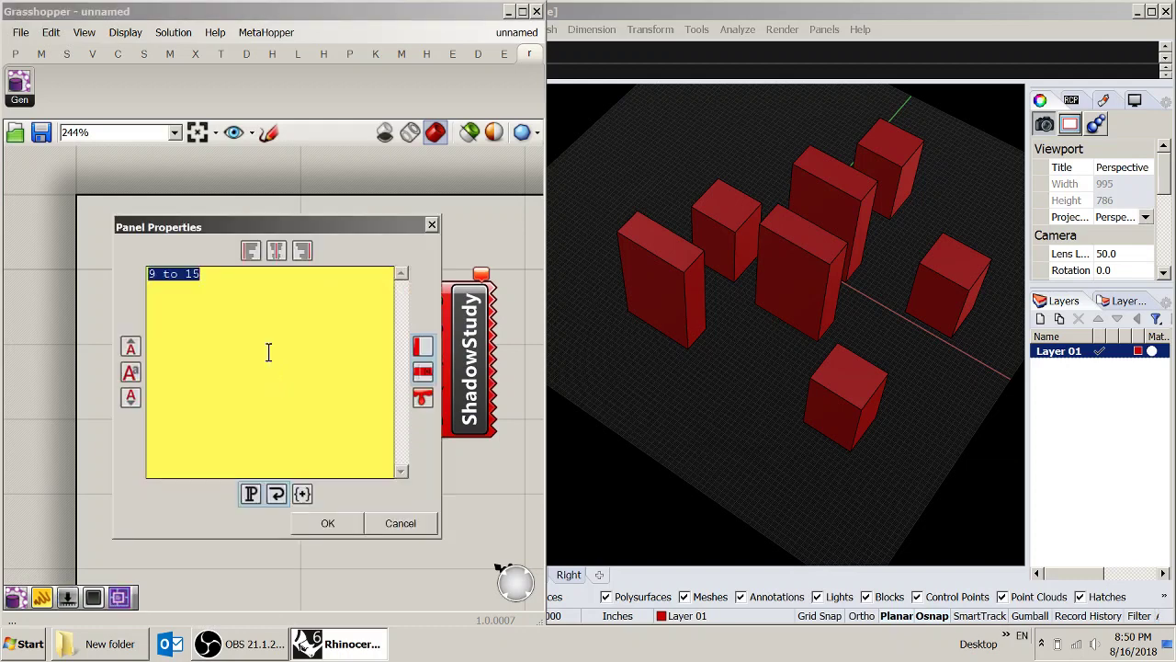
left_click(185, 274)
left_click(328, 523)
left_click_drag(328, 380, 464, 371)
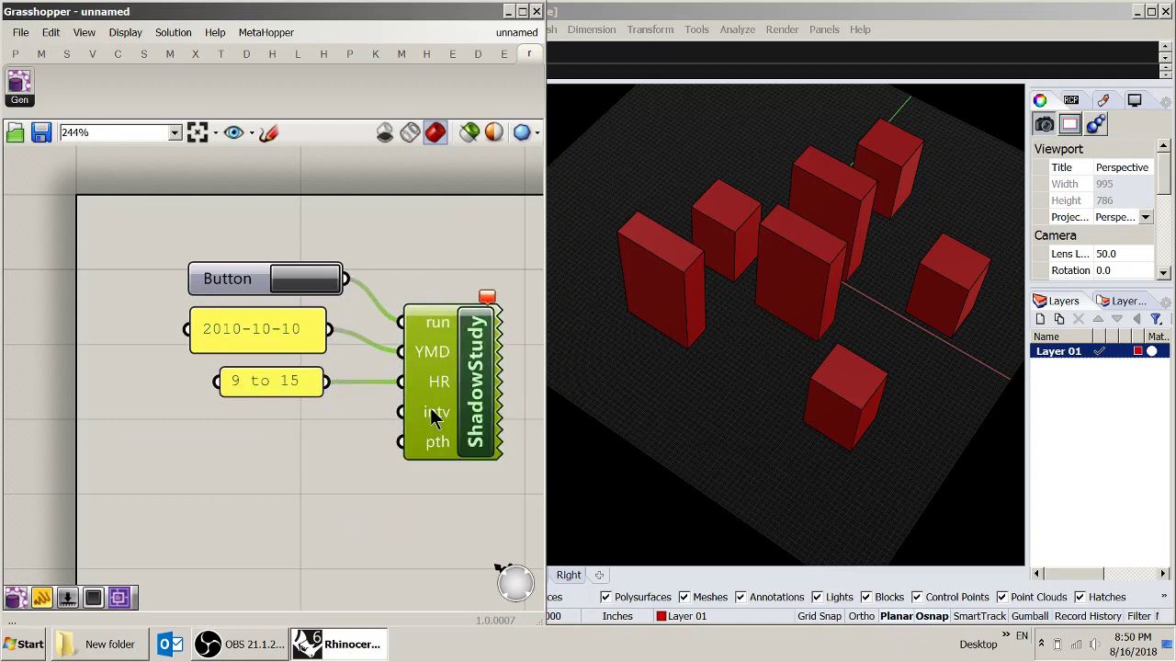
- Add a panel containing 30, wire it to the intv input, and align it with ShadowStudy
mouse_move(438, 418)
double_click(248, 429)
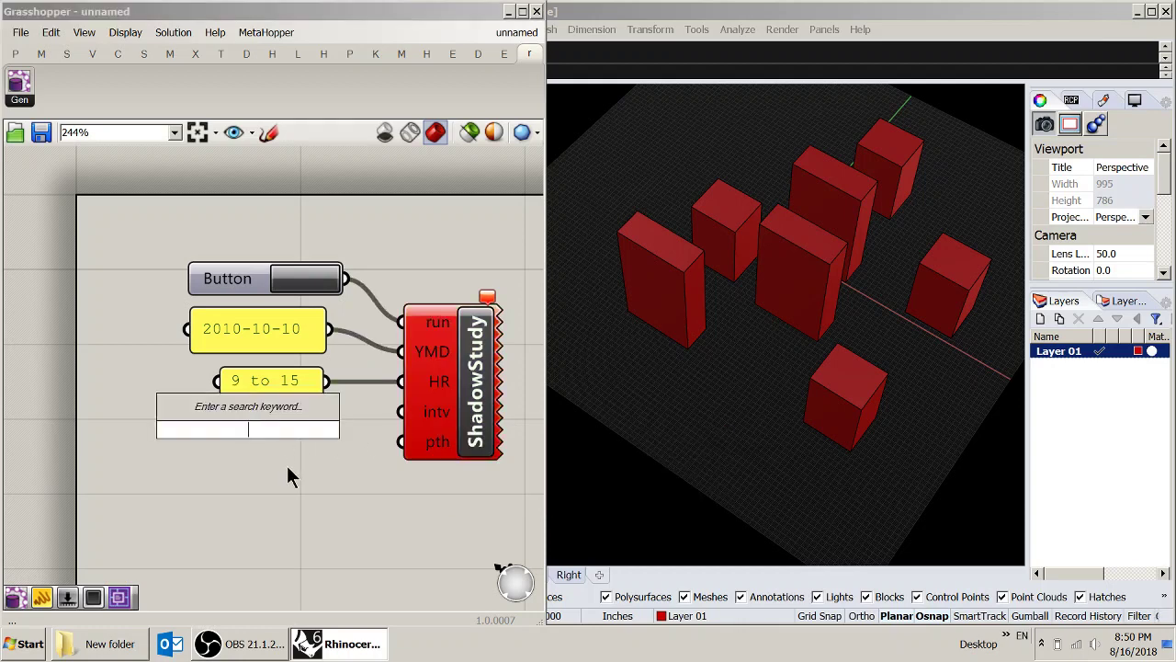
type("//30")
key("Return")
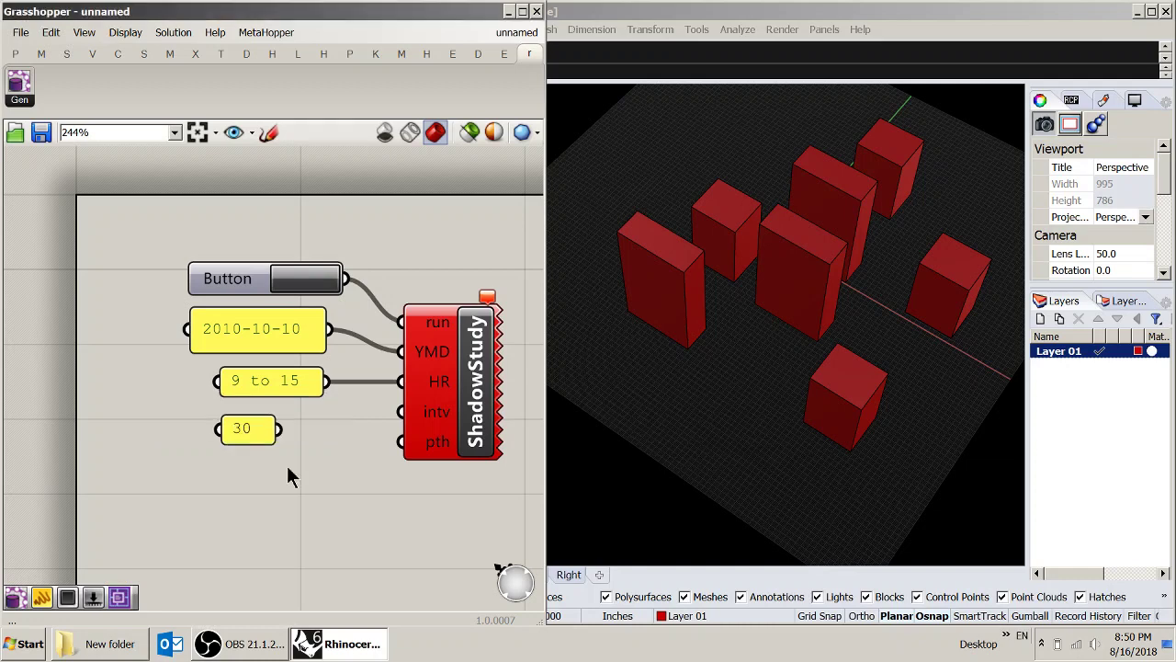
left_click_drag(282, 428, 400, 412)
left_click_drag(220, 415, 295, 427)
left_click_drag(455, 438, 458, 453)
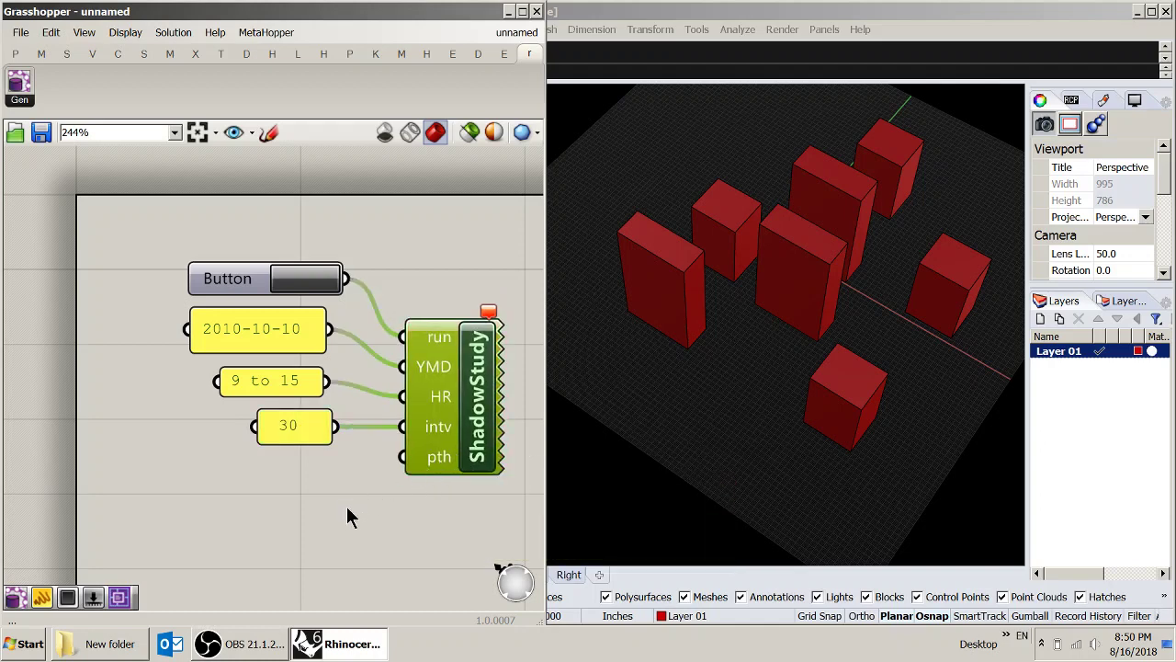
- Copy the path of the desktop's New folder from its Explorer window and return to Grasshopper
right_click_drag(346, 511, 355, 496)
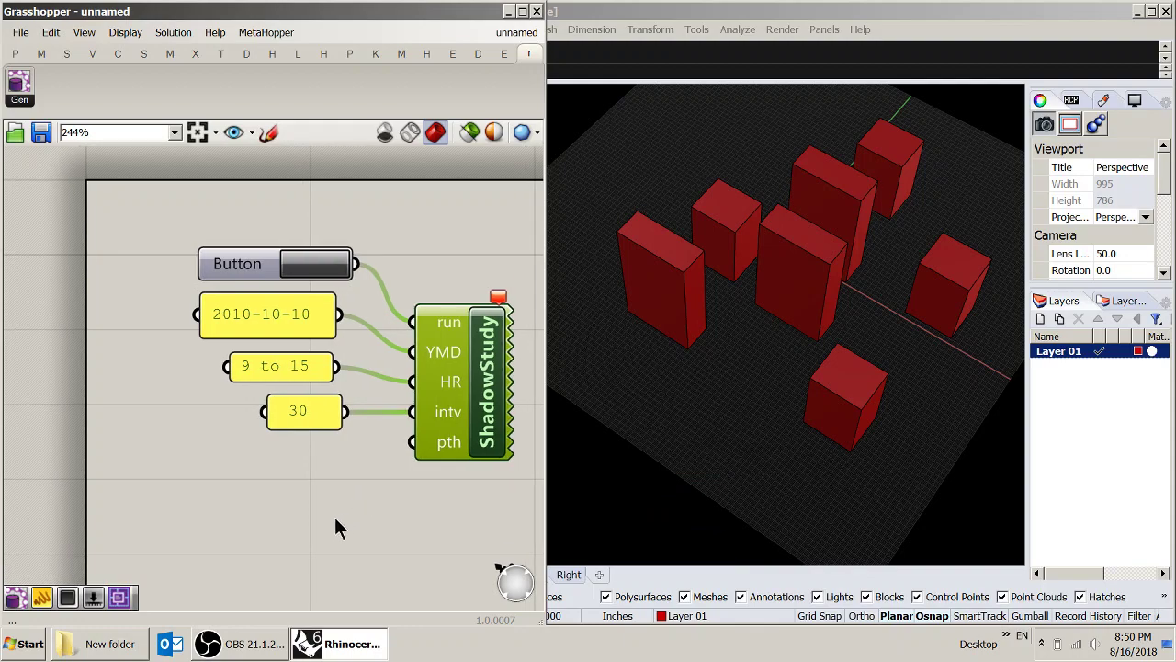
left_click(110, 645)
left_click(397, 35)
key("ctrl+c")
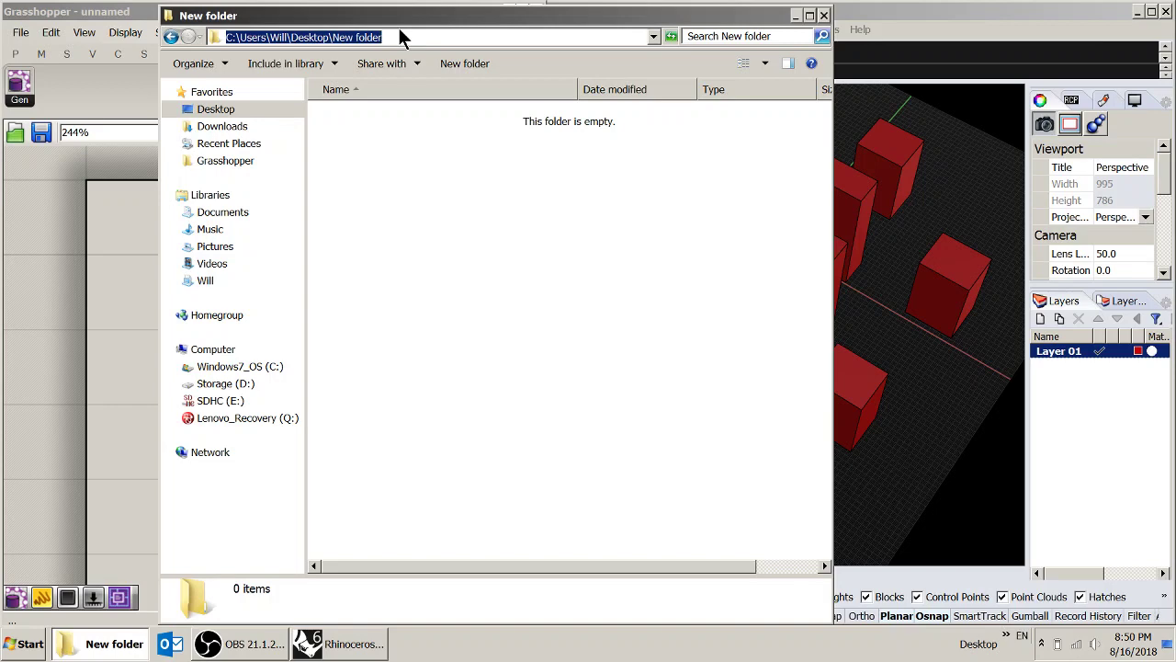
left_click(132, 322)
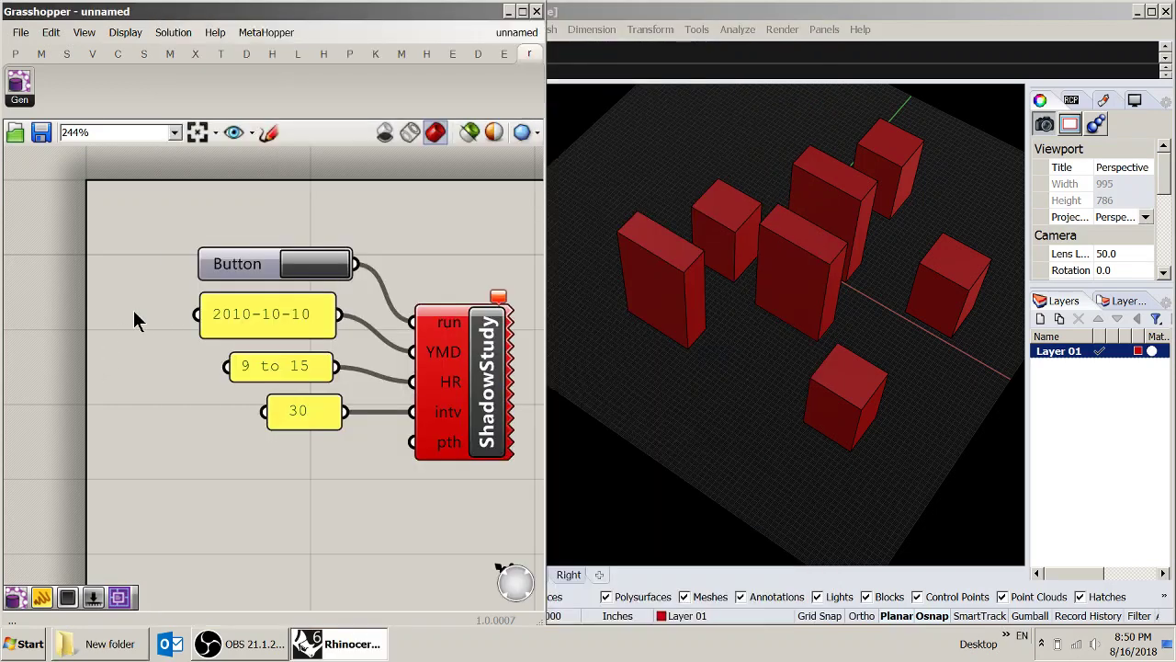
- Add a panel below the 9 to 15 panel containing the copied New folder path with a trailing backslash
double_click(279, 462)
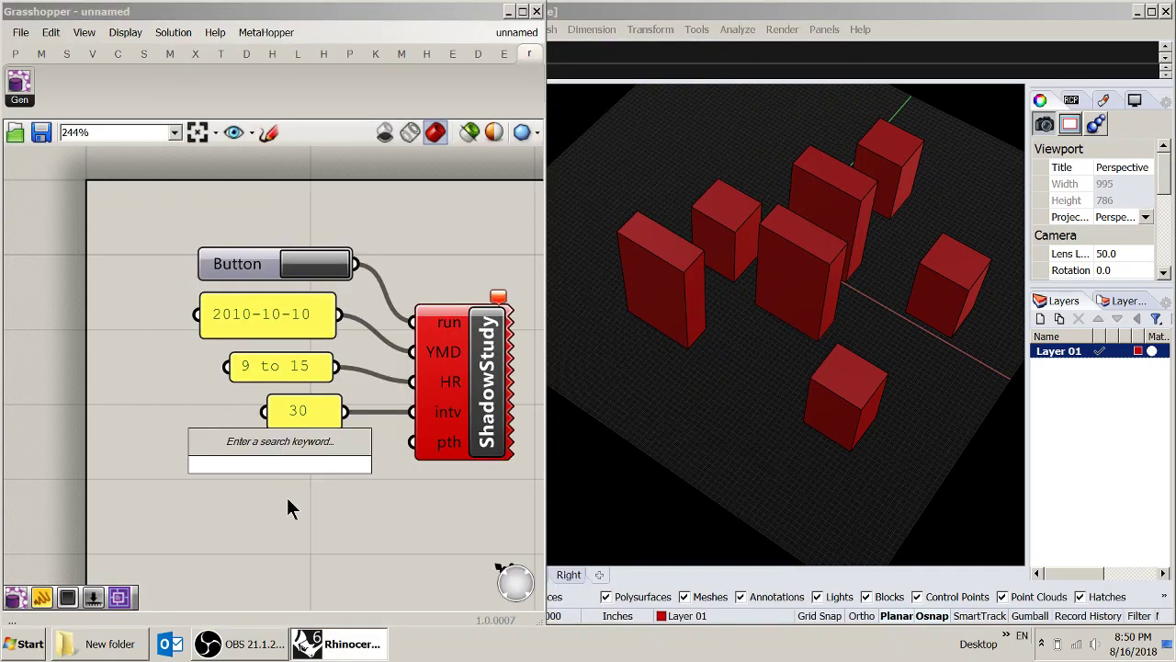
type("panel")
key("Return")
double_click(272, 444)
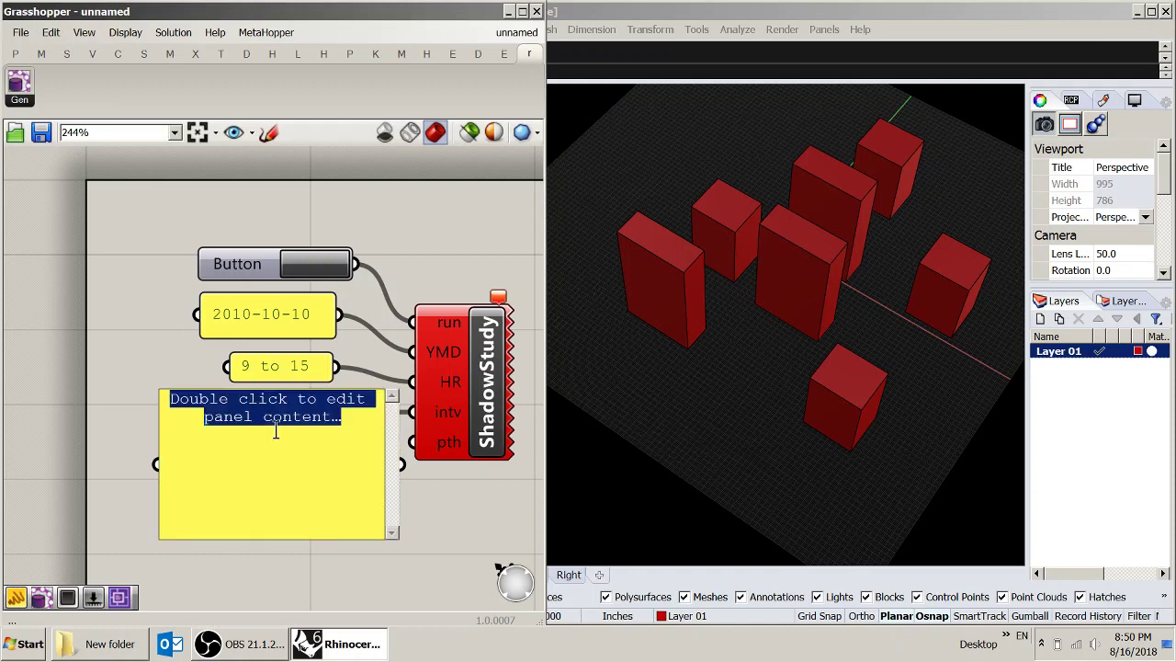
key("ctrl+v")
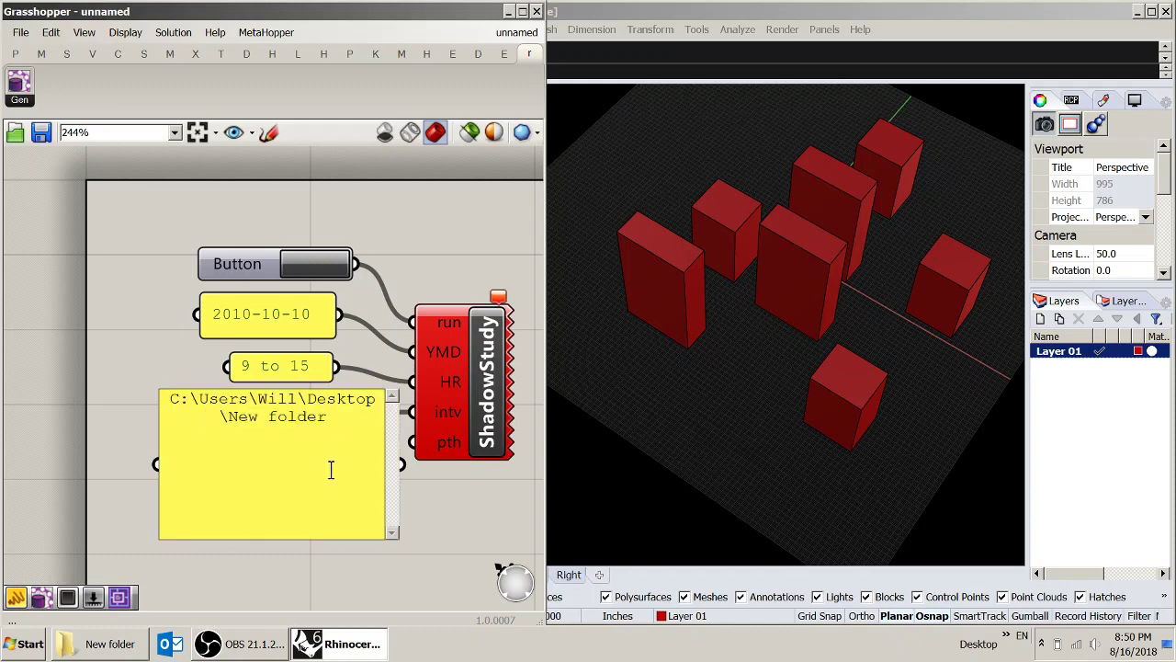
type("\\")
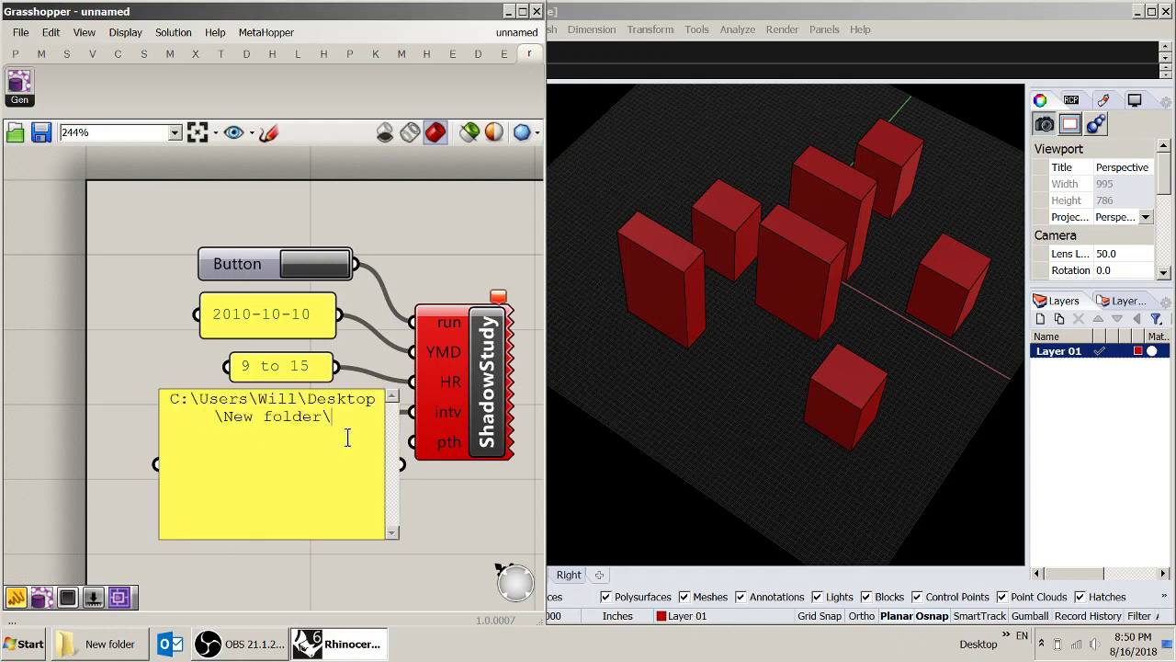
left_click(413, 540)
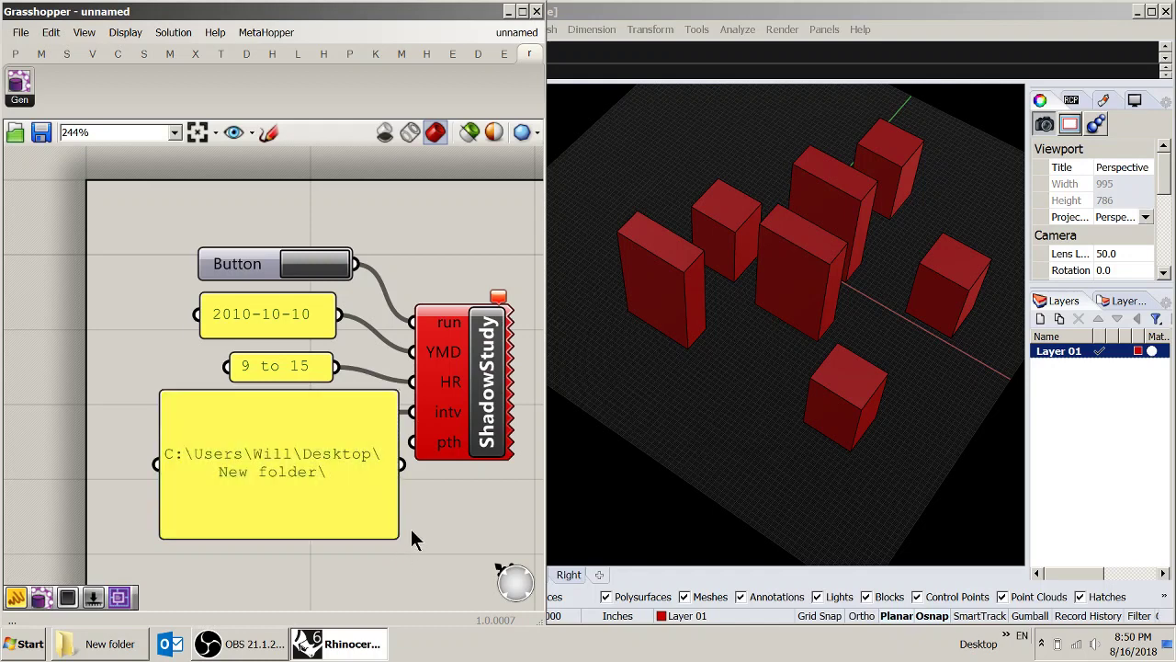
- Shrink the folder path panel to fit its text, wire it to the pth input, and place it below the 30 panel
left_click_drag(390, 538, 385, 457)
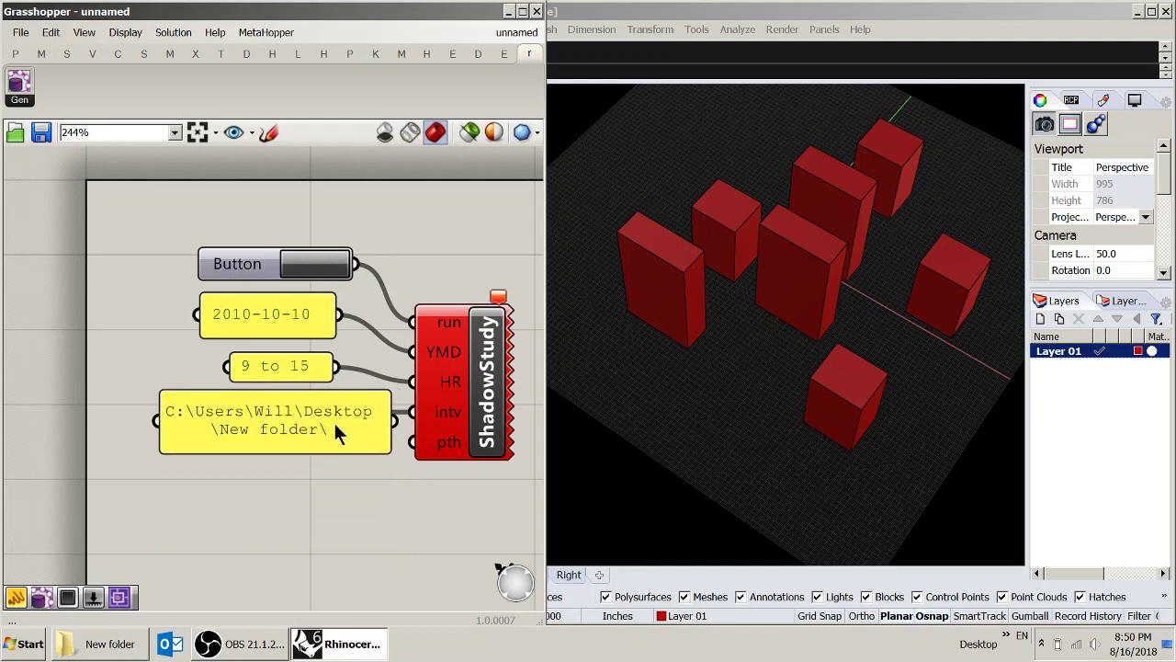
left_click_drag(334, 420, 413, 442)
left_click(367, 436)
right_click_drag(484, 269, 332, 272)
left_click(368, 390)
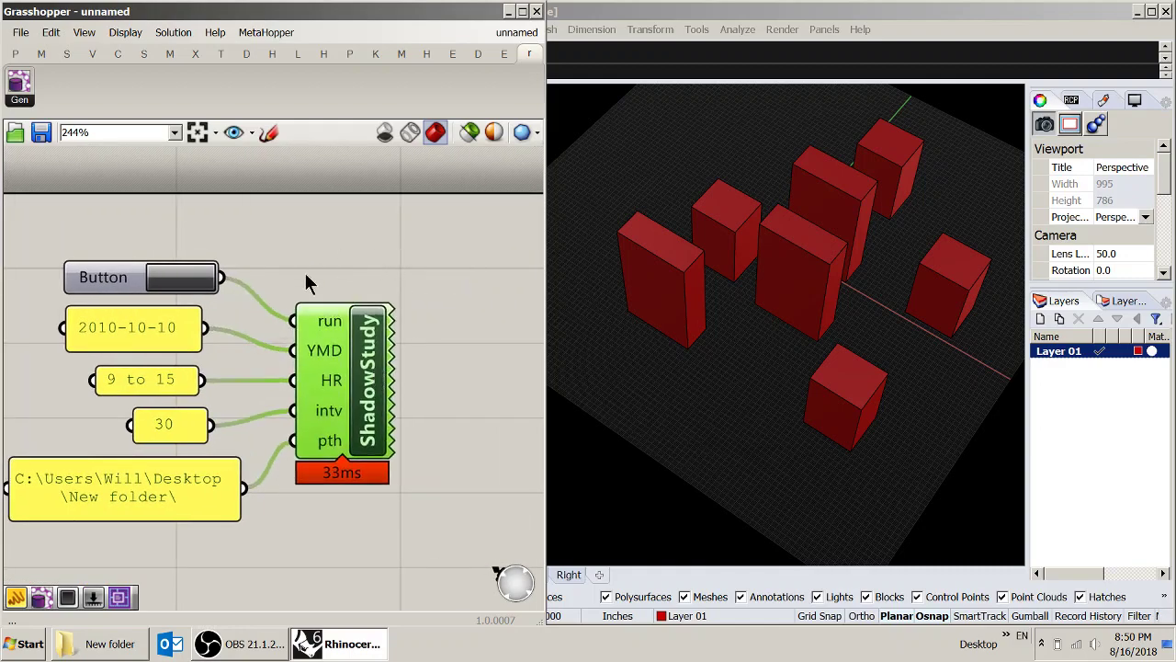
- Run the shadow study with the button component and bring up the New folder window holding its output
left_click(195, 280)
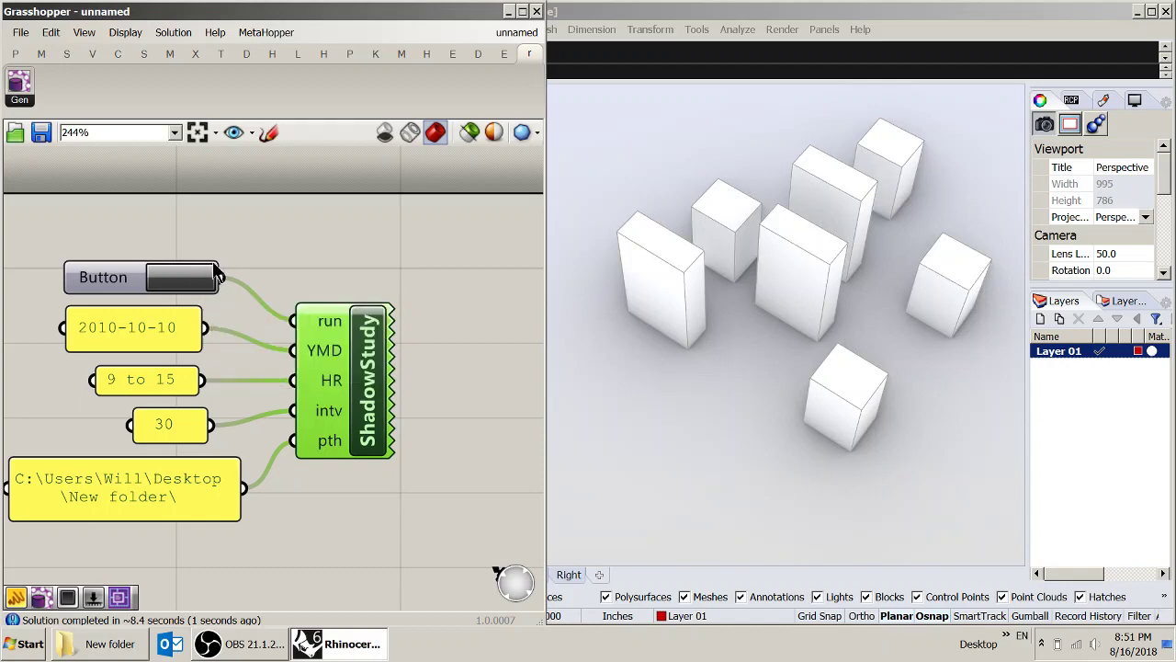
left_click(328, 244)
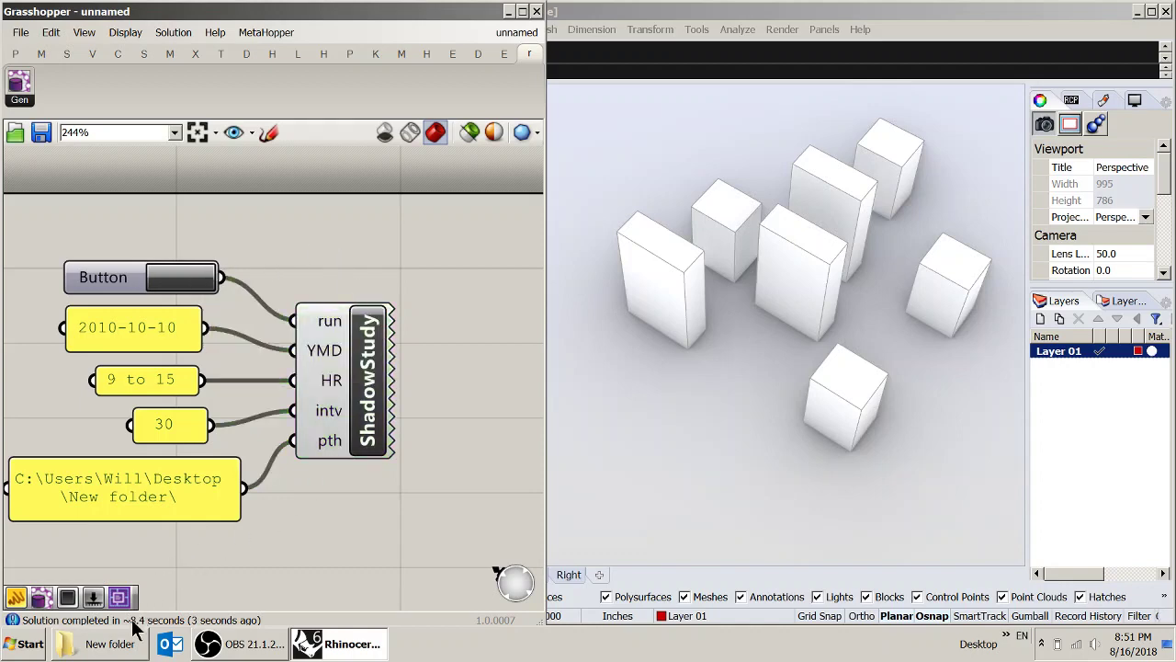
left_click(115, 645)
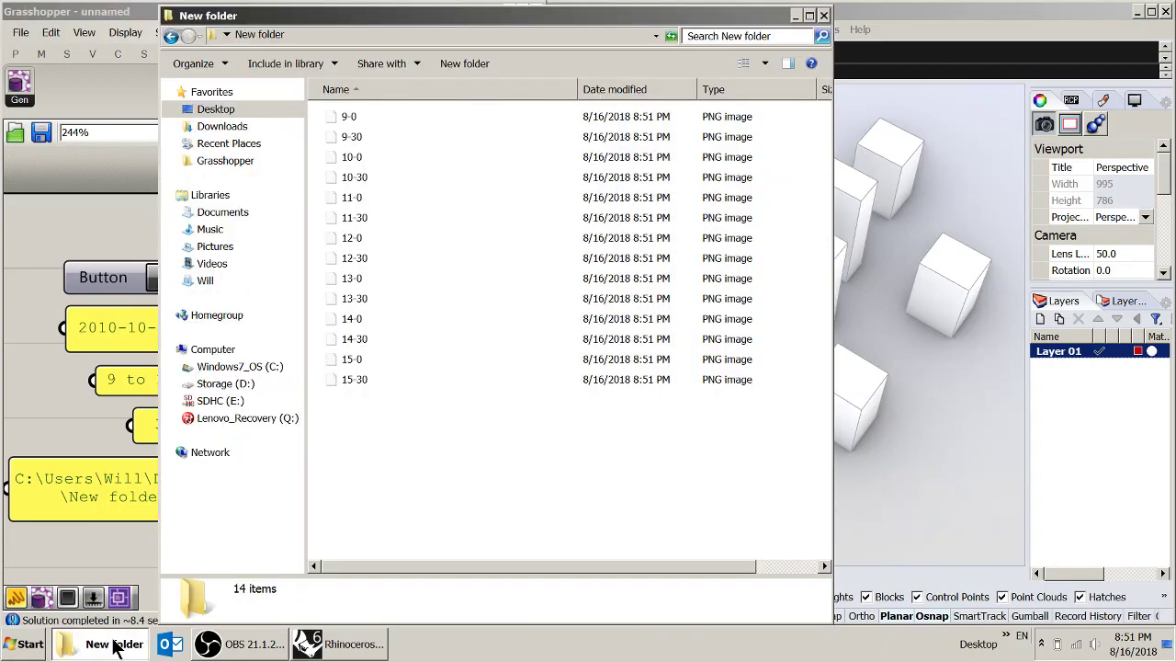
- Check the exported PNG images by time name, comparing the first one, 9-0, with the last ones, 15-0 and 15-30
left_click(352, 119)
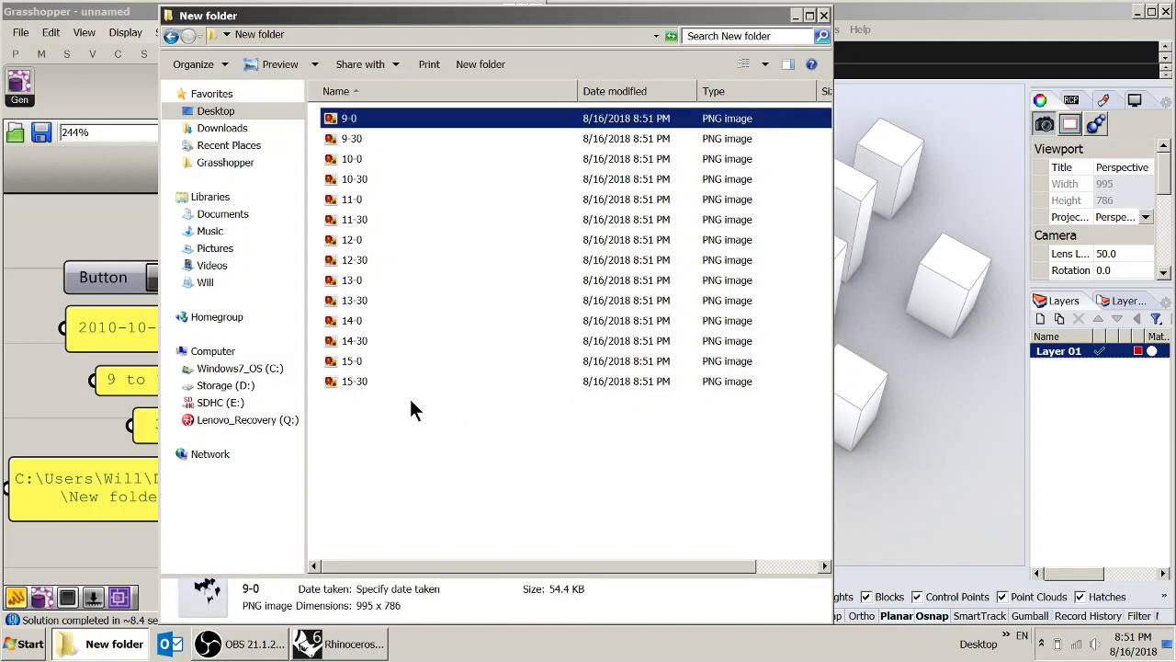
left_click(357, 382)
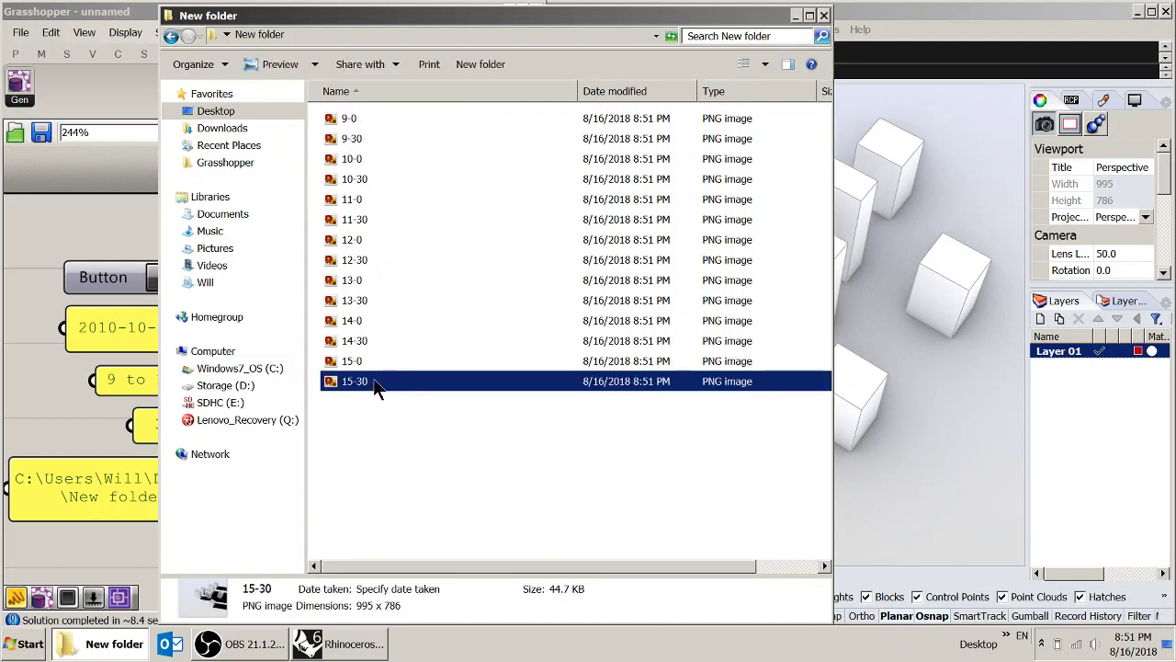
left_click(358, 362)
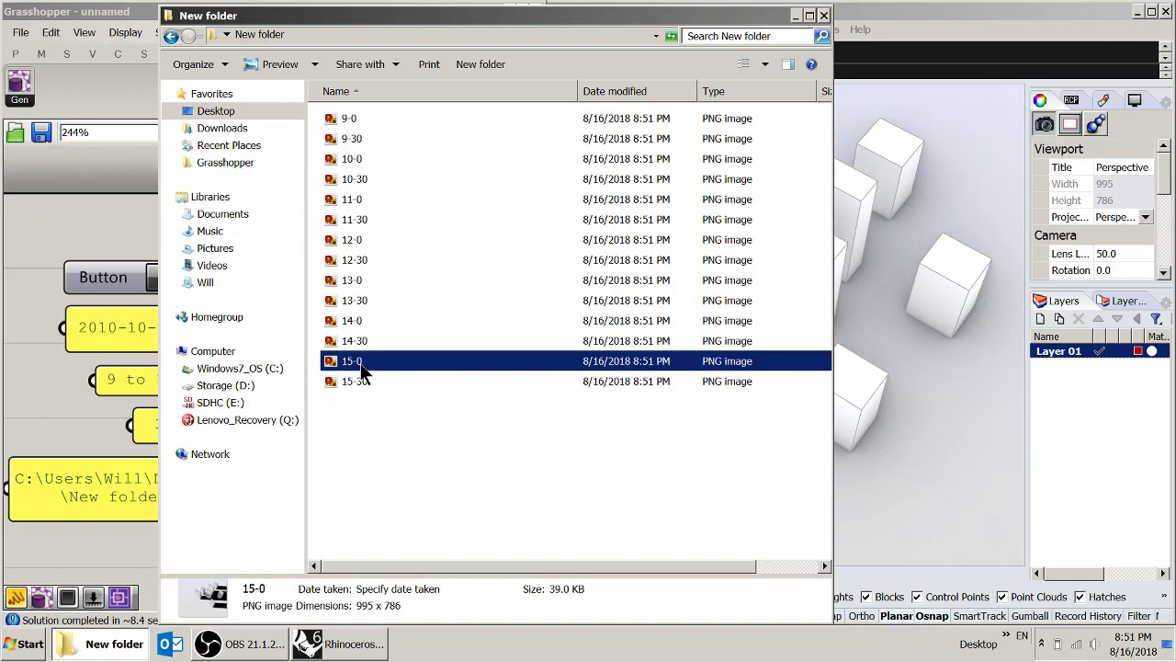
left_click(354, 380)
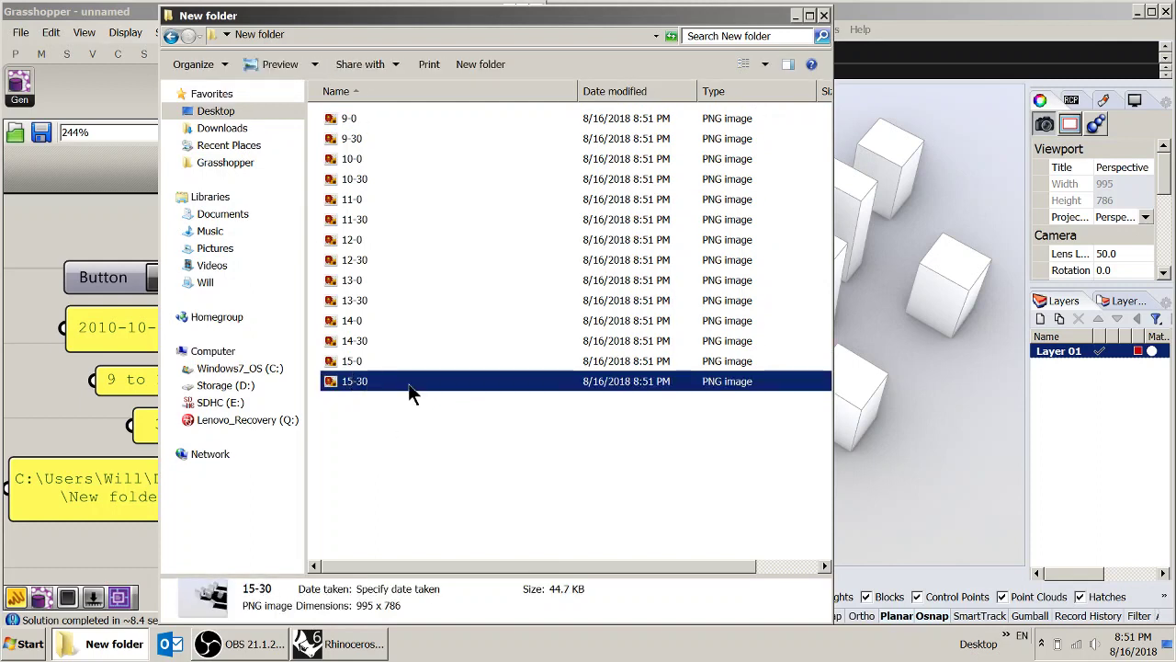
left_click(380, 428)
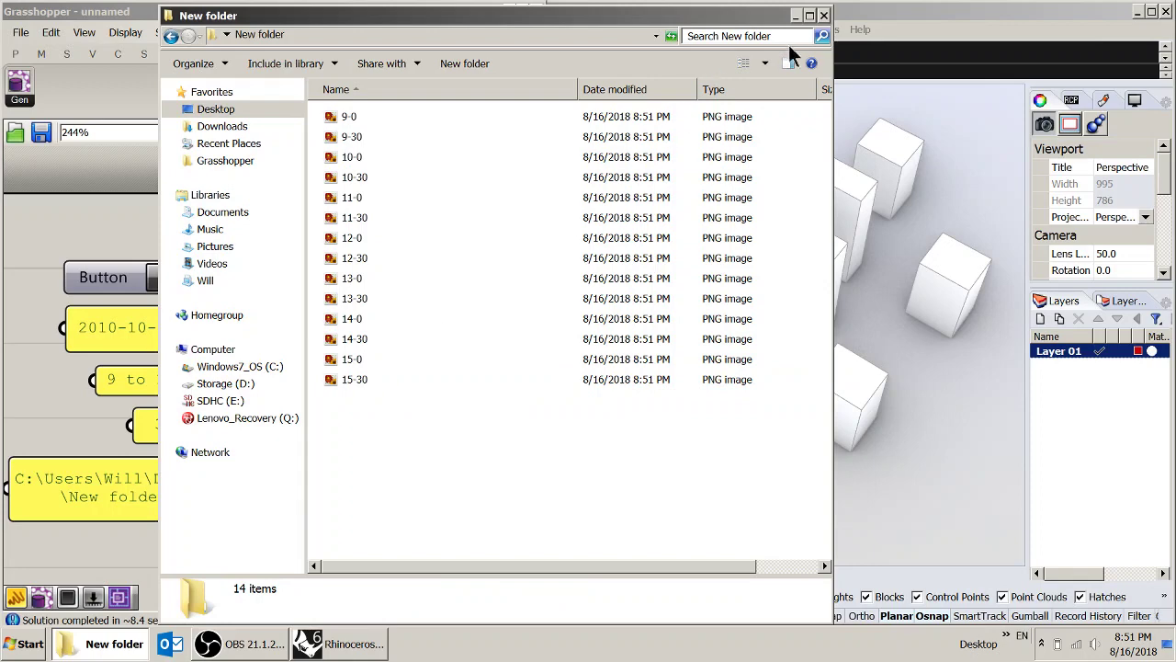
- Show the New folder images as large thumbnails and look through them
left_click(765, 63)
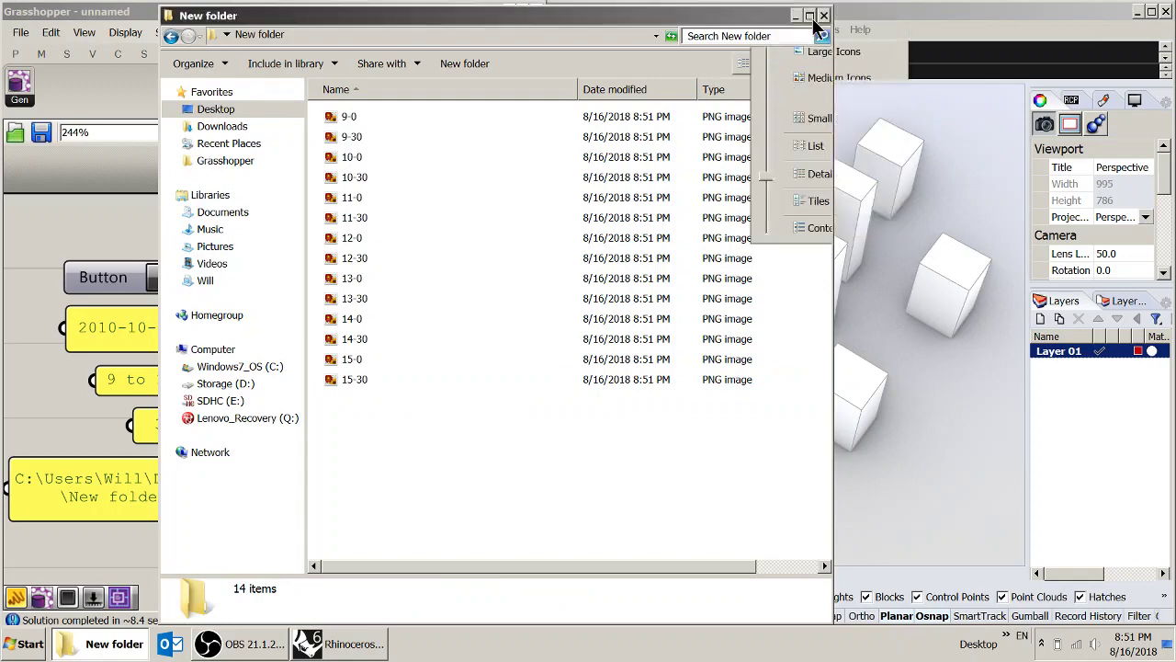
left_click(814, 17)
scroll(577, 234, "down", 5)
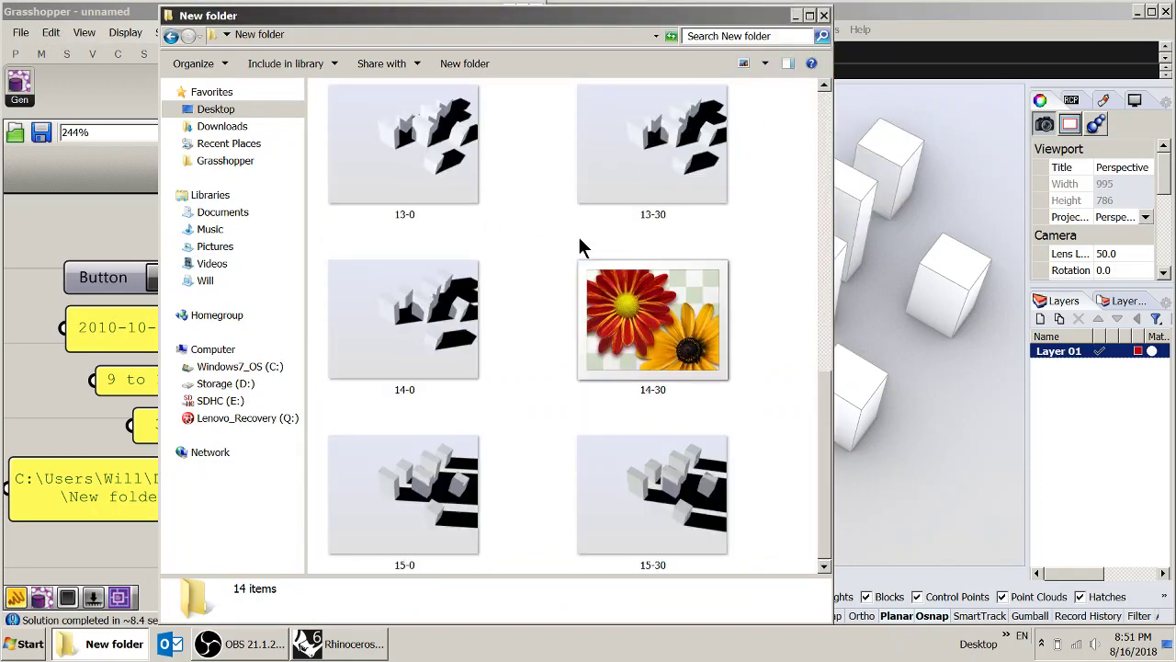
scroll(577, 248, "up", 5)
- Open the 9-0 image in Windows Photo Viewer, page forward through the shadow images, and close the viewer
double_click(437, 182)
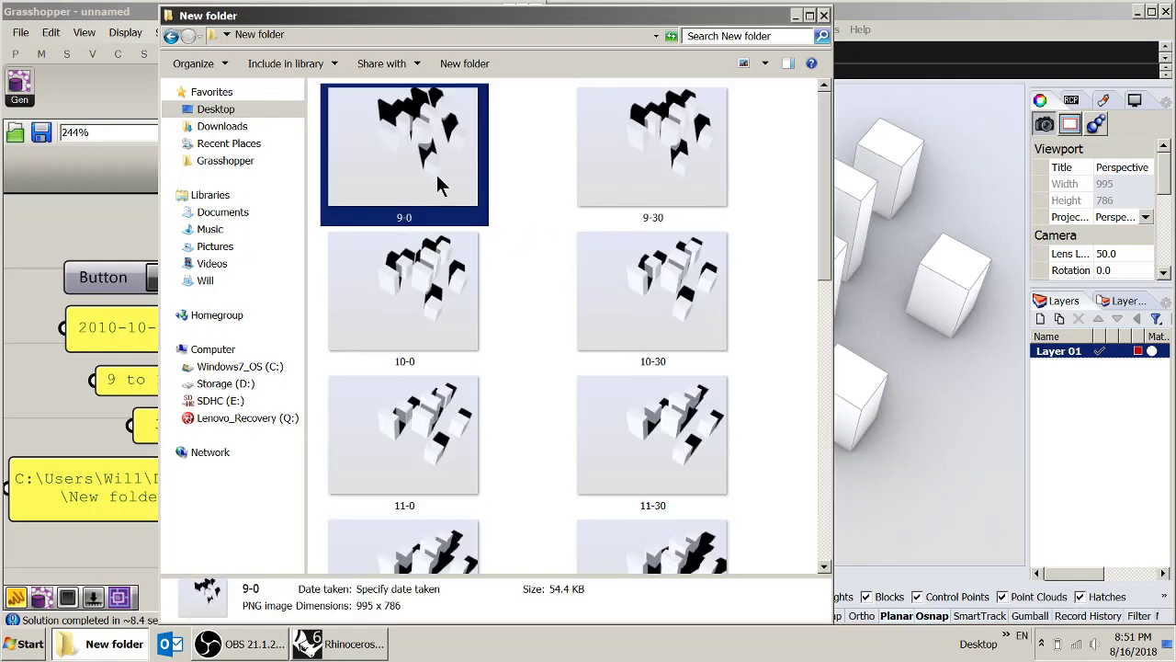
key("Right")
key("Right")
key("Right")
key("Right")
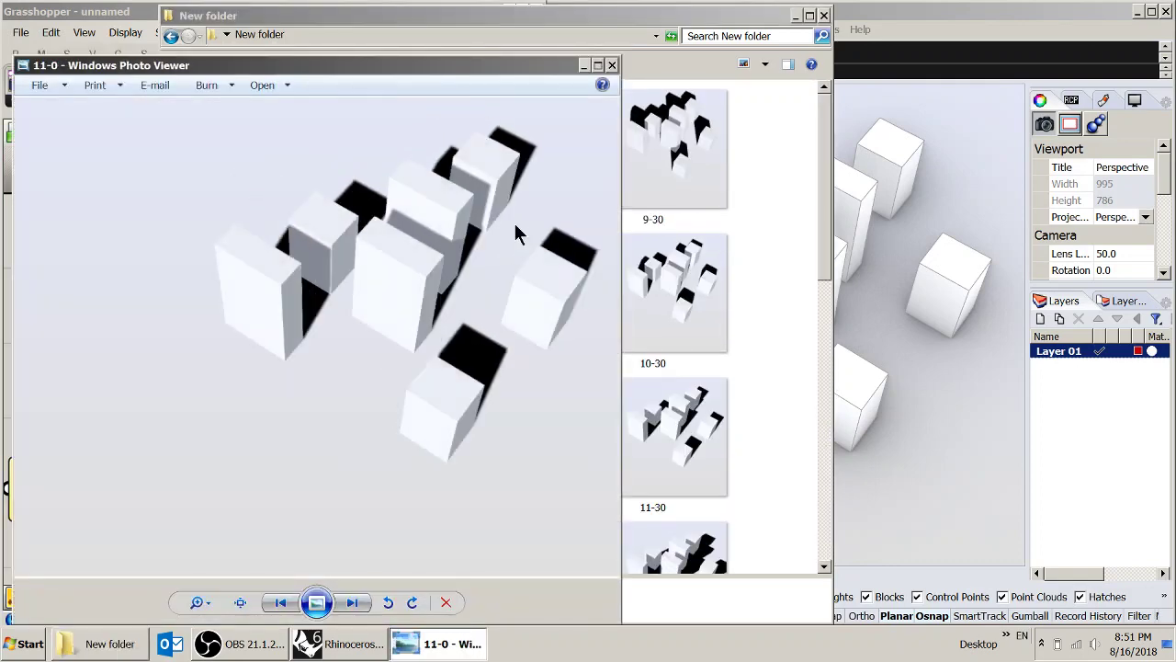
key("Right")
key("Right")
key("Right")
key("Right")
key("Right")
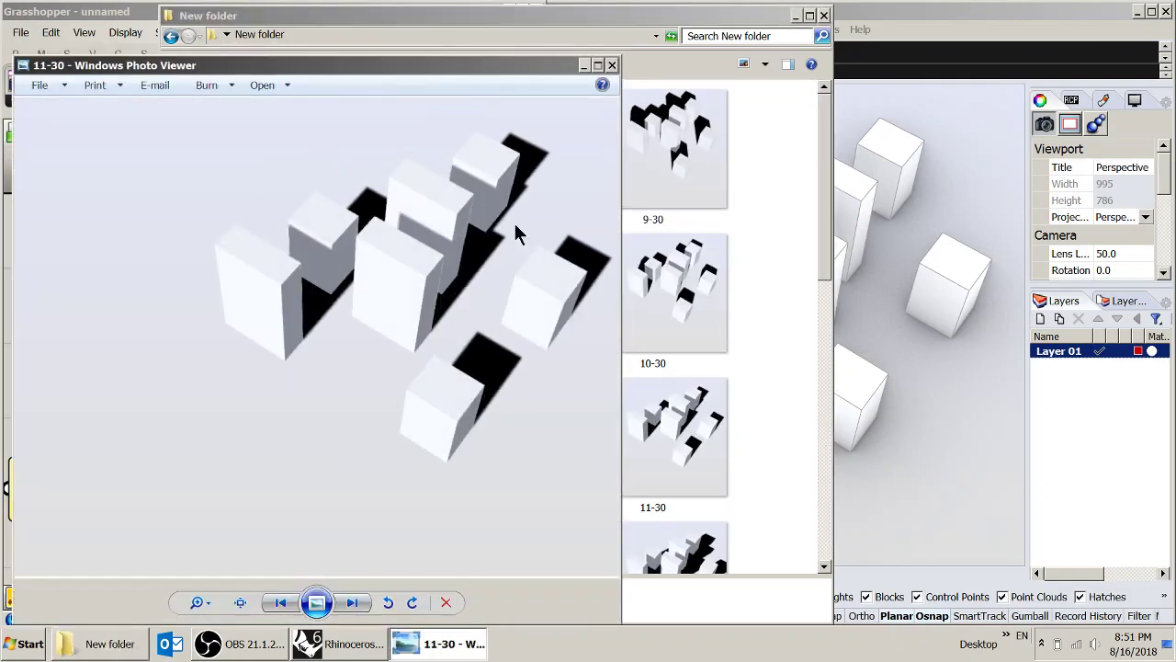
key("Right")
key("Right")
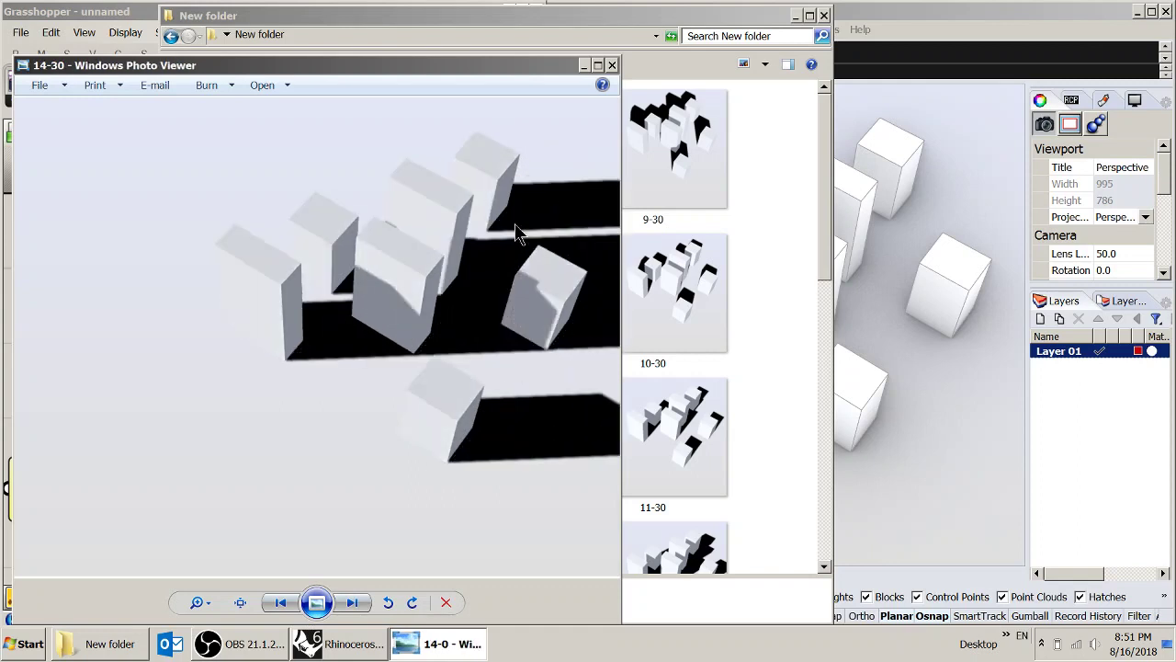
left_click(614, 70)
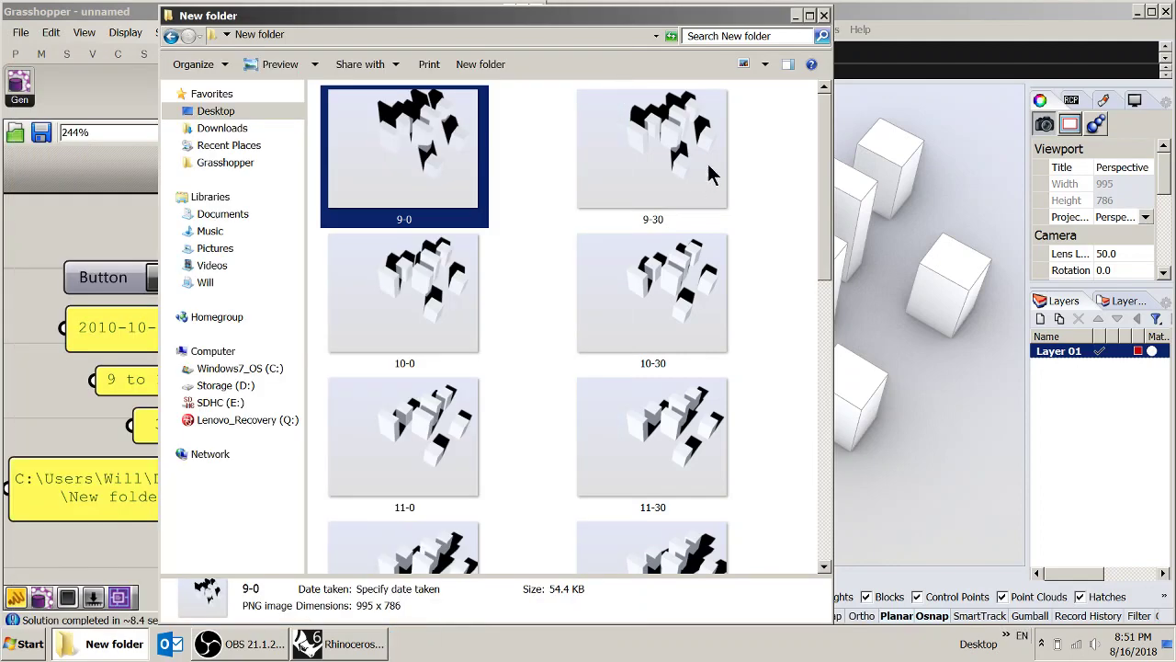
- Look over the full set of shadow thumbnails again and minimize the folder window to return to Grasshopper and Rhino
left_click(758, 147)
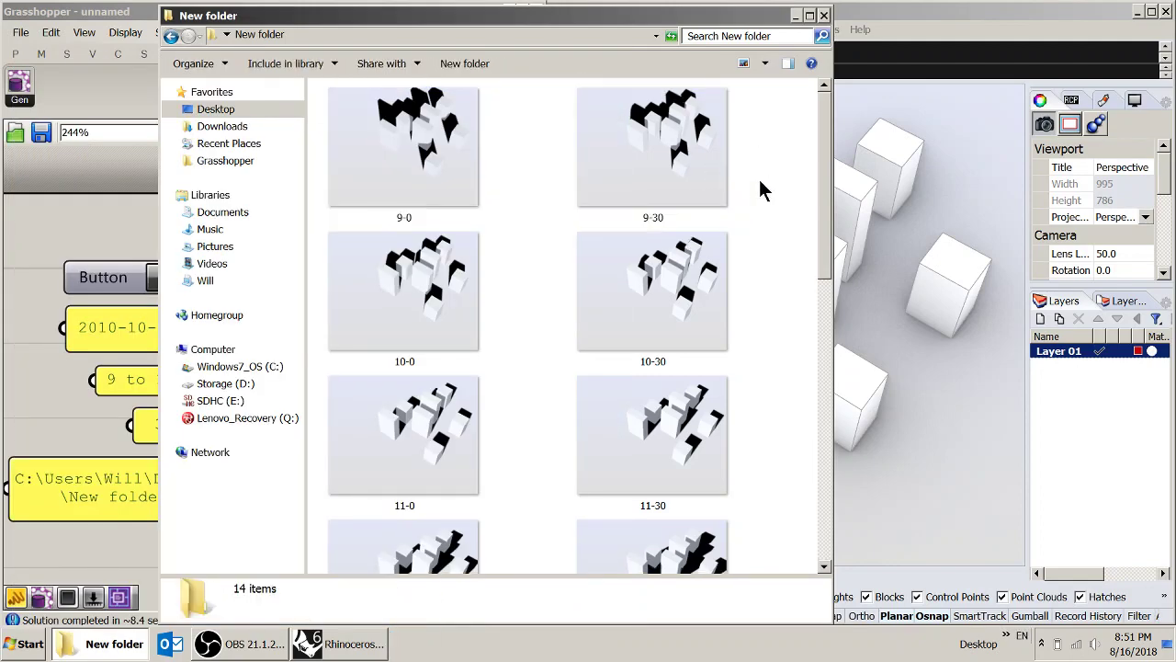
scroll(759, 190, "down", 5)
scroll(758, 185, "up", 5)
left_click(796, 16)
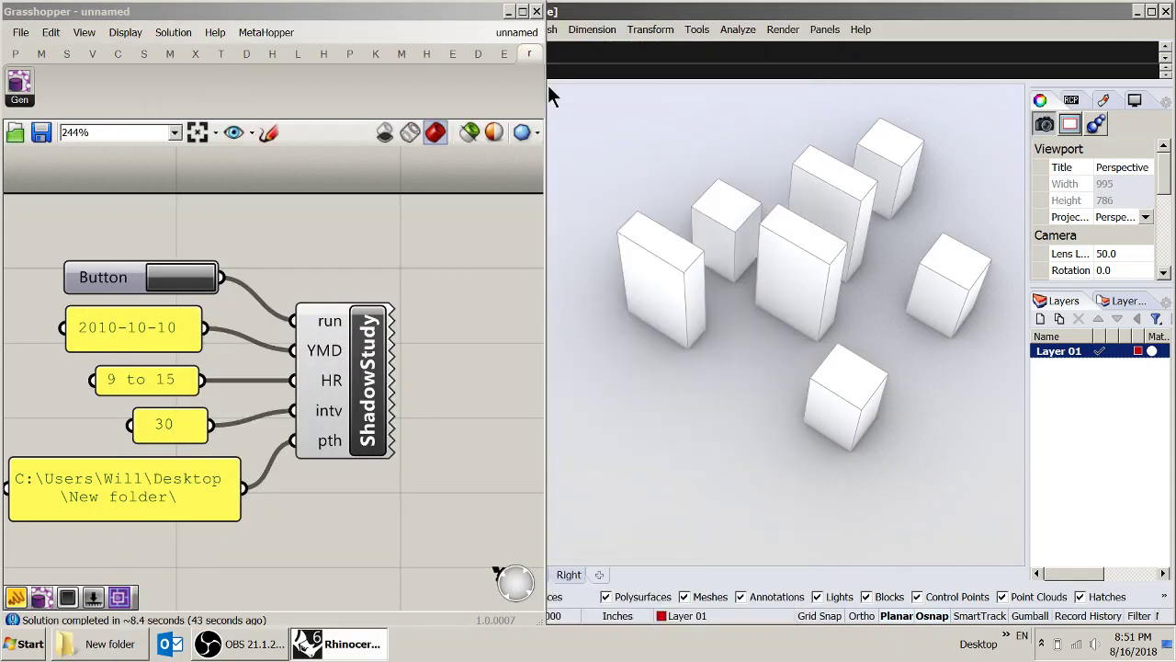
- Narrow the Grasshopper window, set the Perspective viewport to the PCPA_SS display mode, and reframe the massing with its shadows
left_click_drag(549, 92, 413, 95)
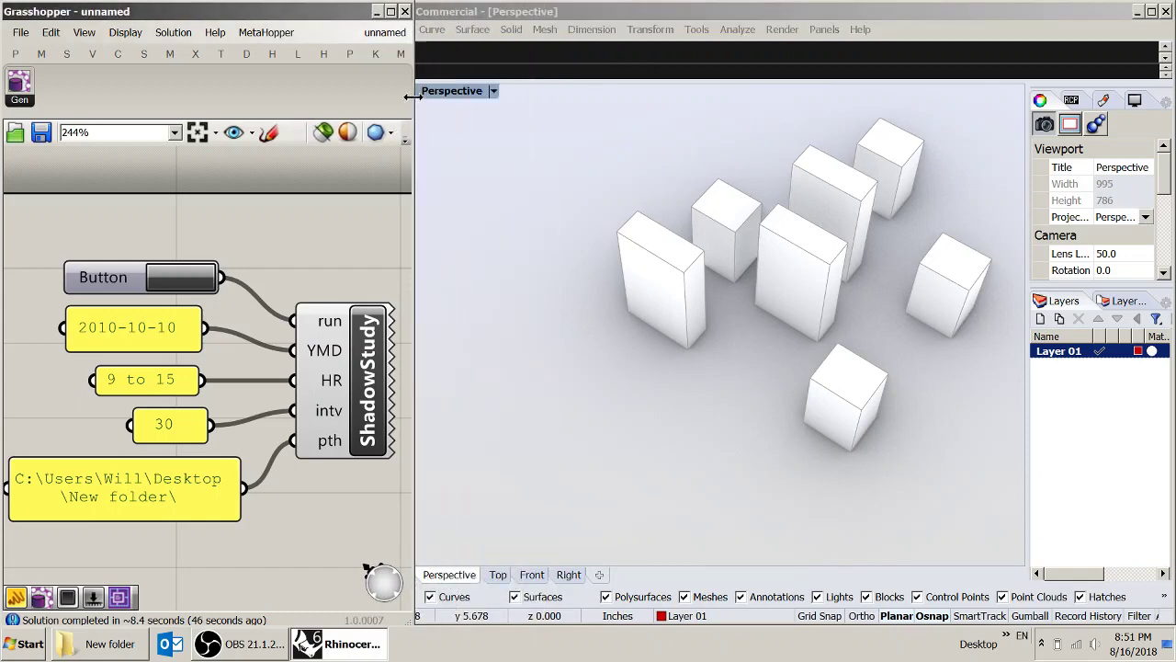
left_click(494, 91)
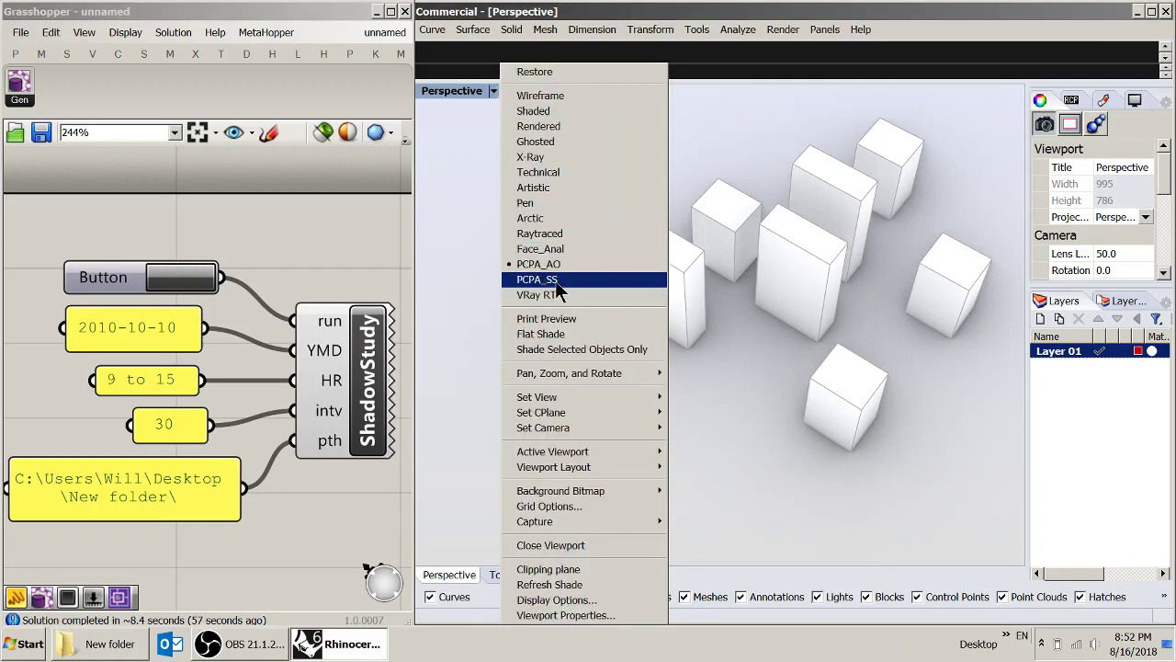
left_click(559, 281)
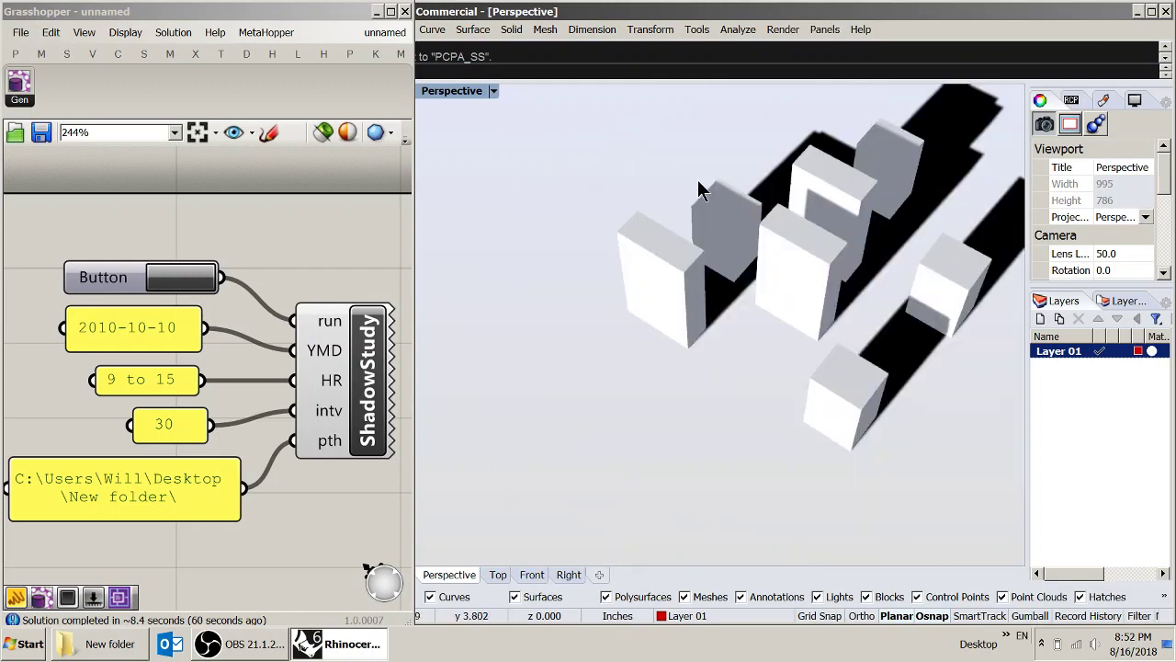
right_click_drag(765, 197, 722, 250, "shift")
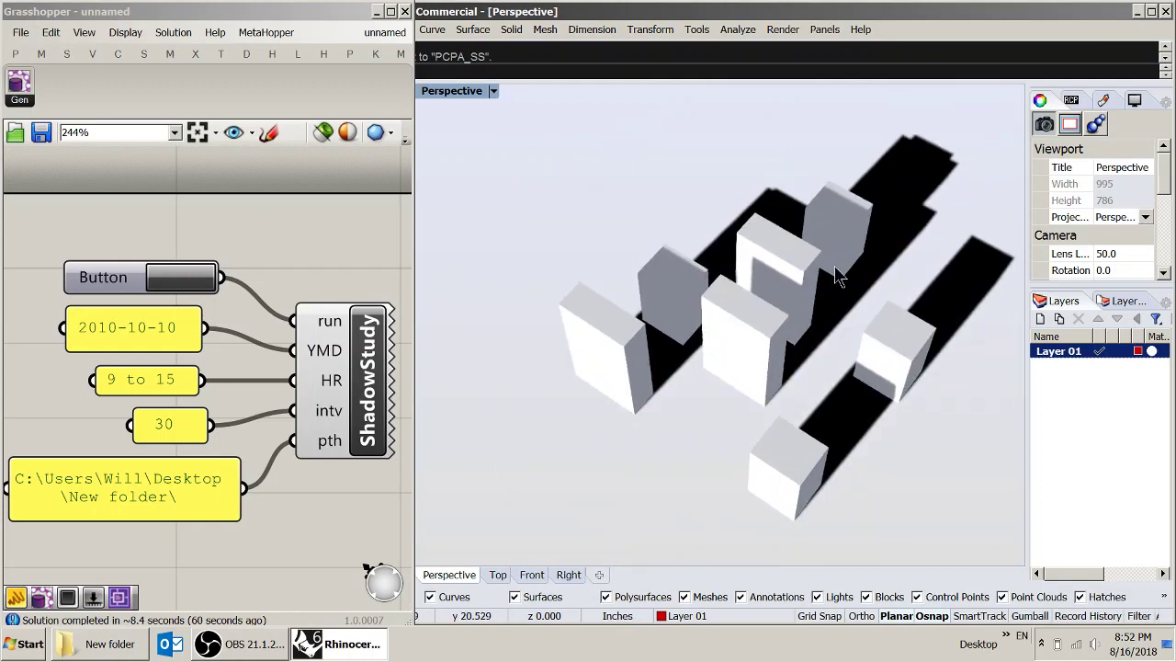
right_click_drag(836, 267, 664, 137)
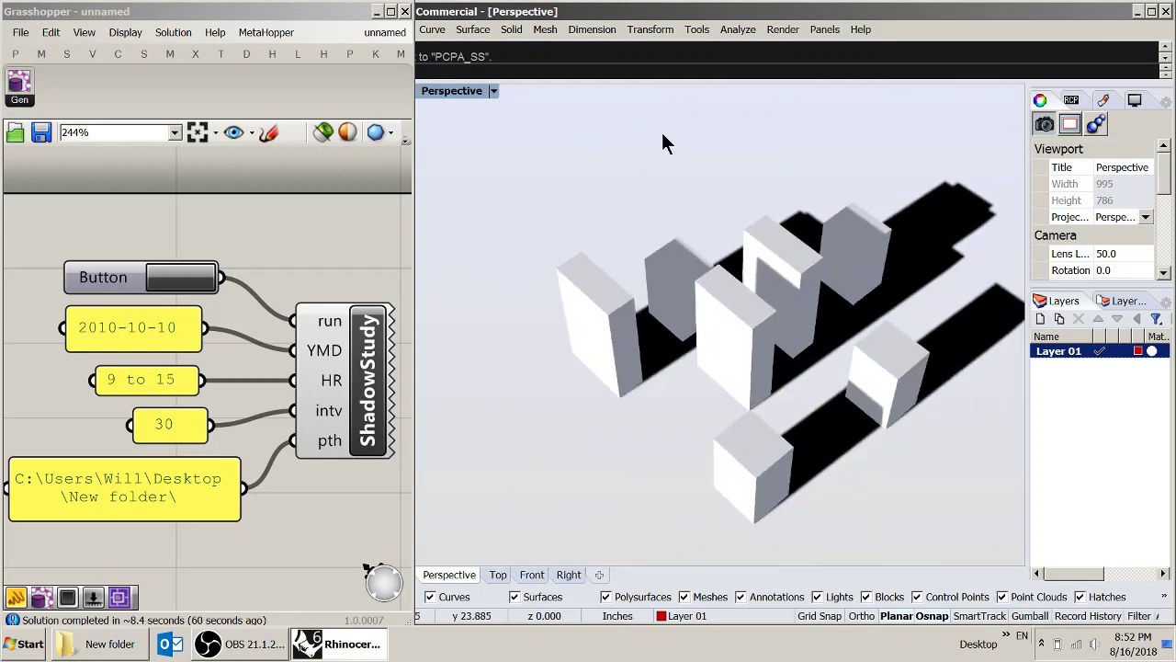
- Set the shadow color of the PCPA_SS display mode to magenta (R 255, G 0, B 237) in Rhino Options
left_click(697, 29)
left_click(717, 359)
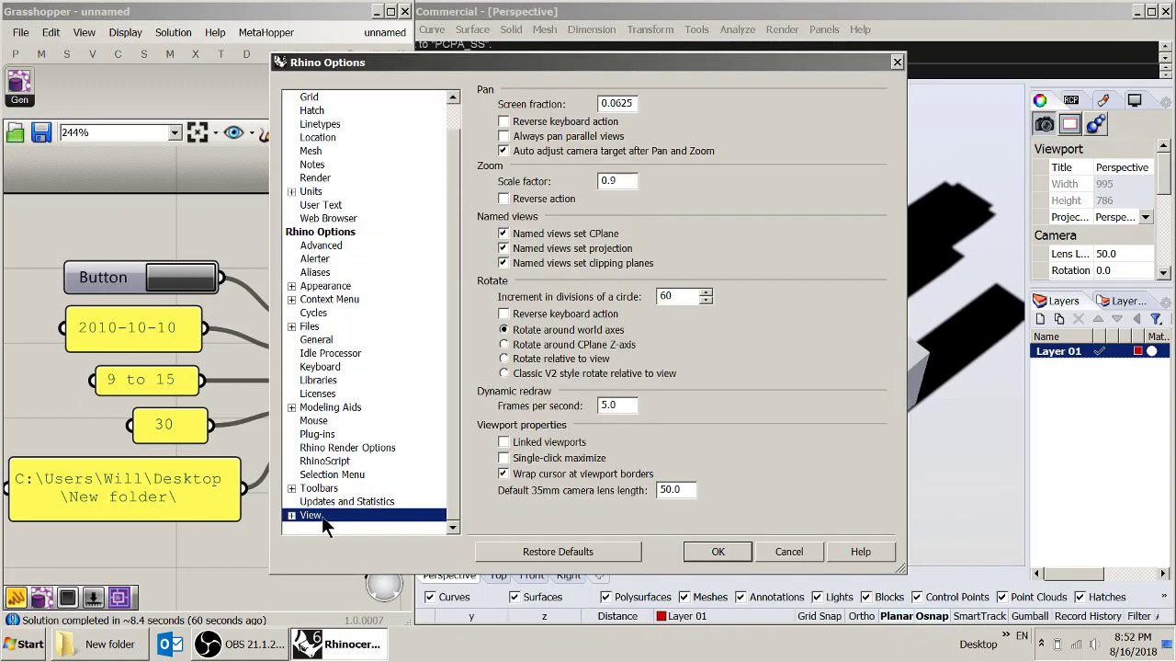
left_click(291, 515)
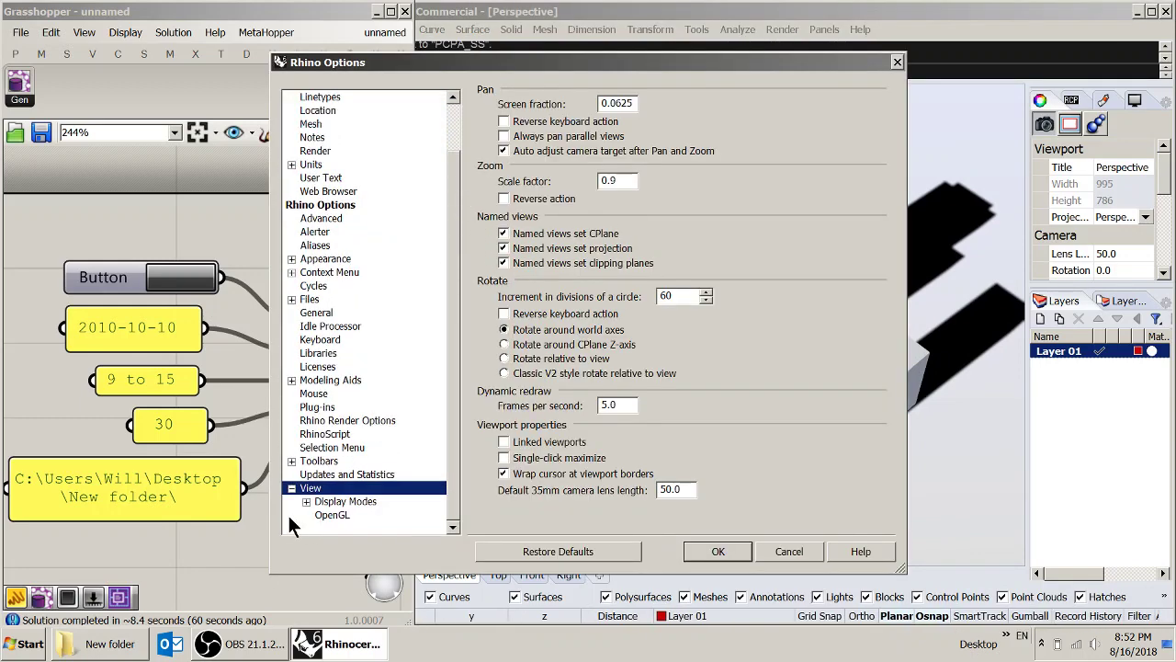
left_click(307, 501)
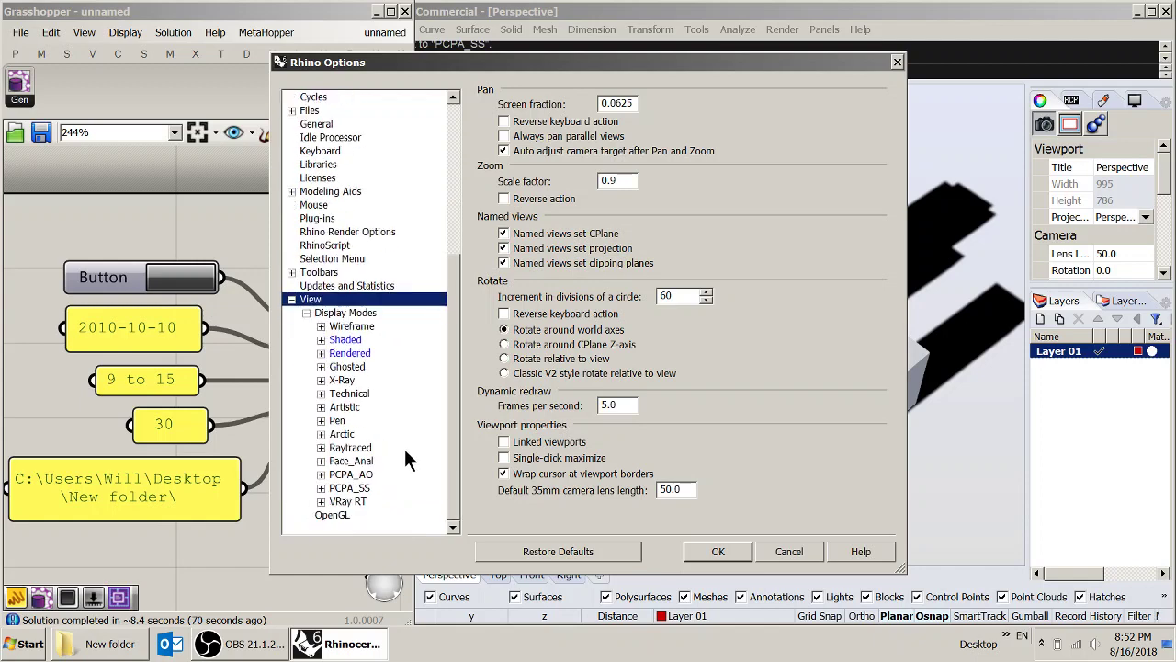
left_click(350, 490)
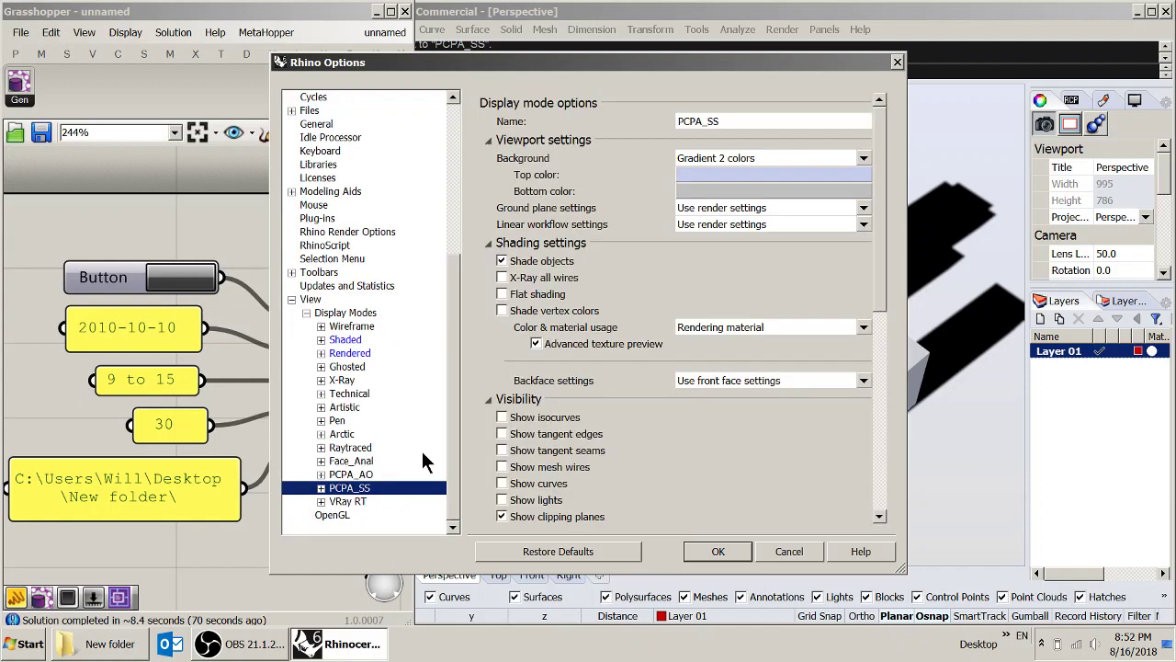
left_click(321, 489)
left_click(380, 475)
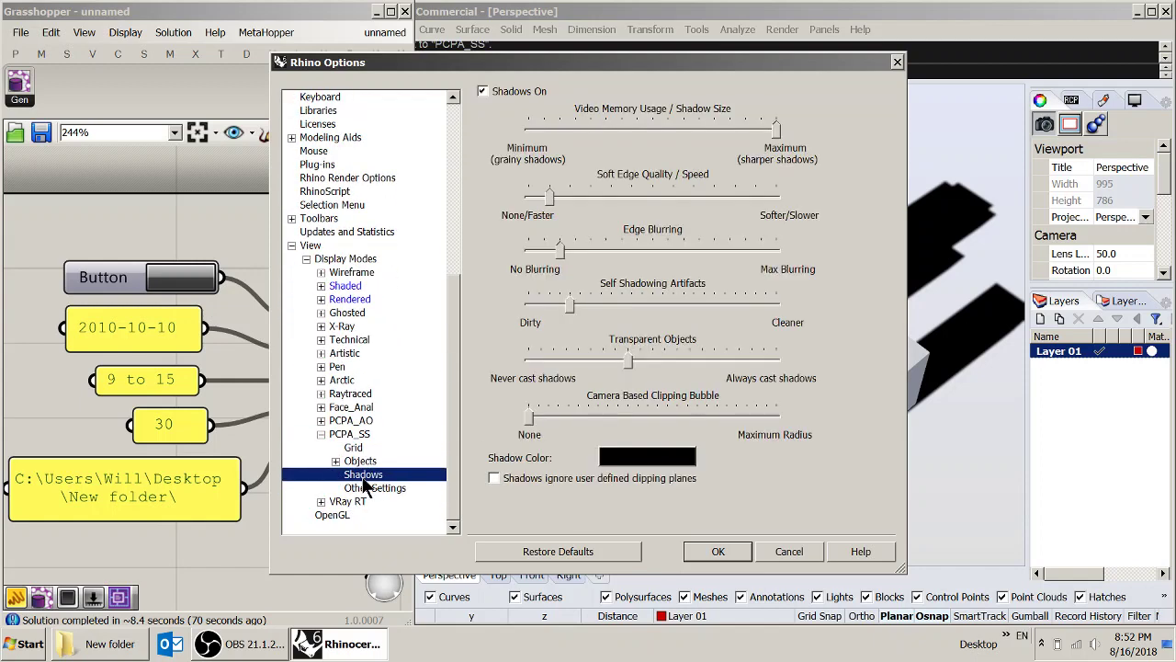
left_click(666, 465)
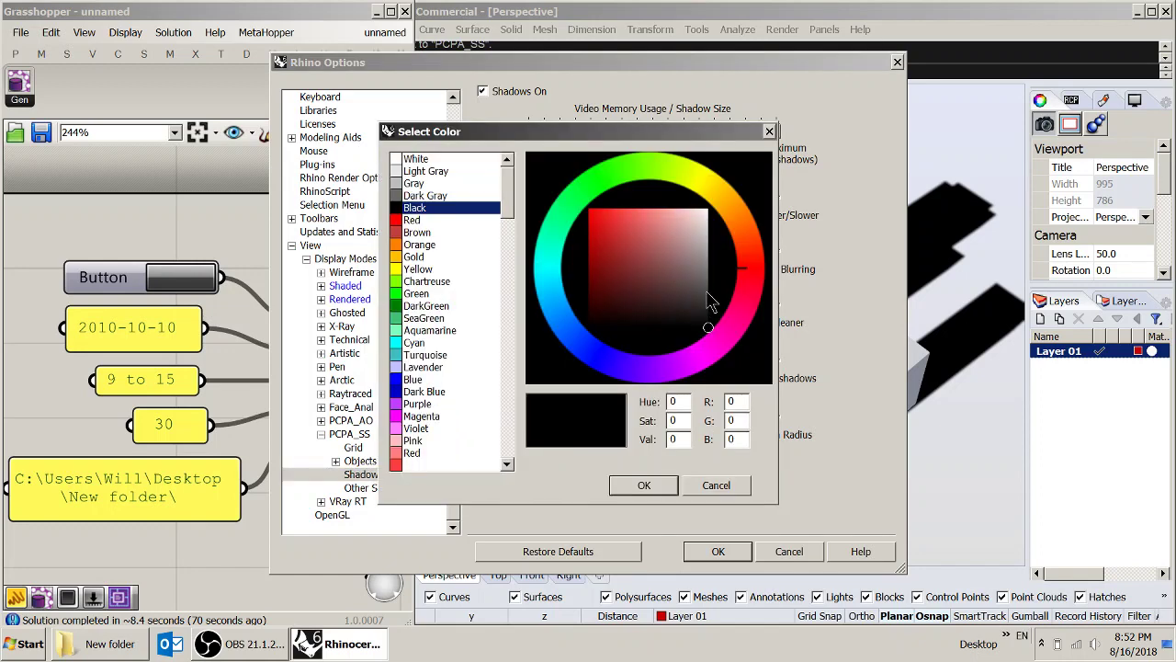
left_click(708, 353)
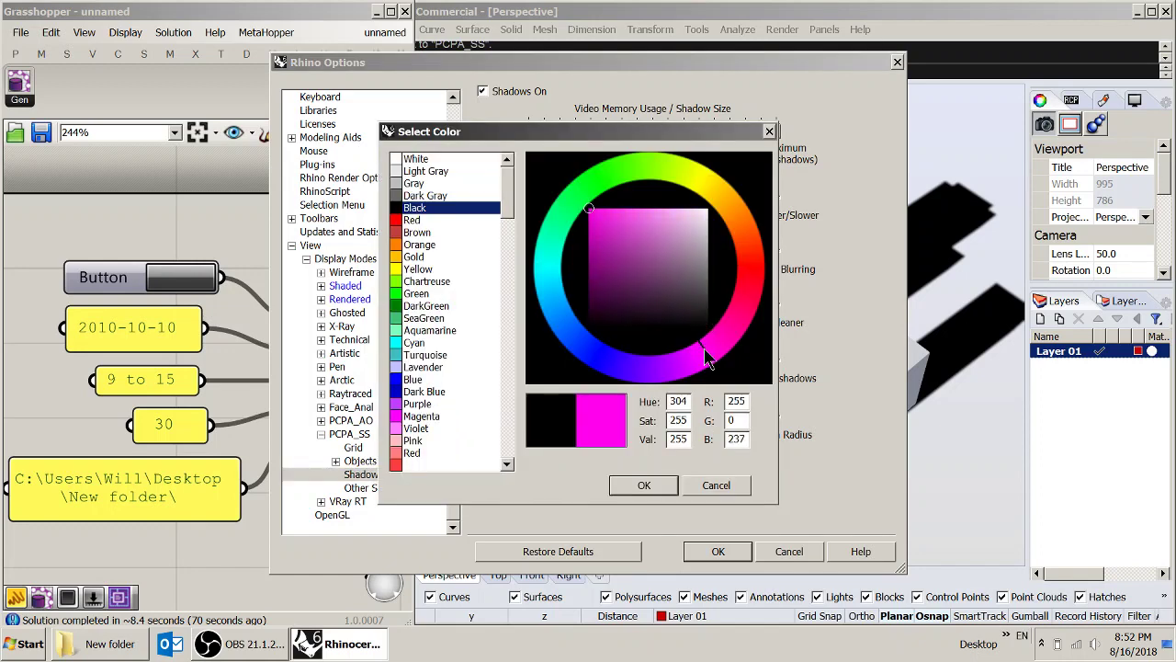
left_click(644, 485)
left_click(716, 551)
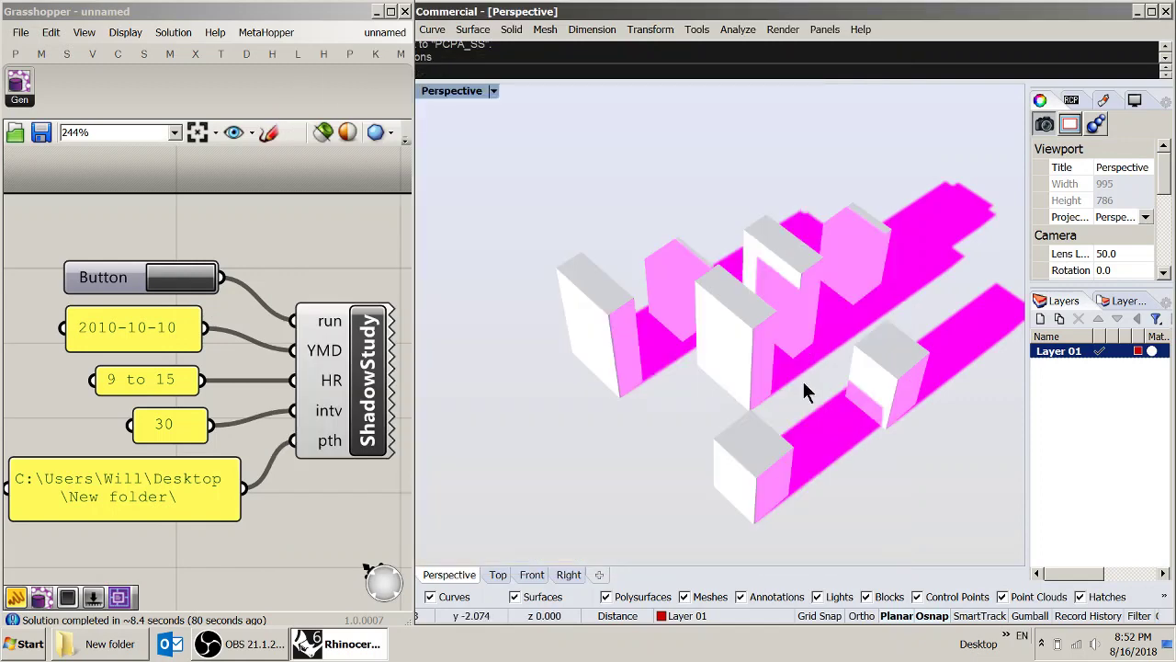
- Rerun the shadow study from a new, steeper Perspective view angle and bring up the New folder window
mouse_move(771, 389)
right_mouse_down()
mouse_move(791, 333)
mouse_move(790, 403)
right_mouse_up()
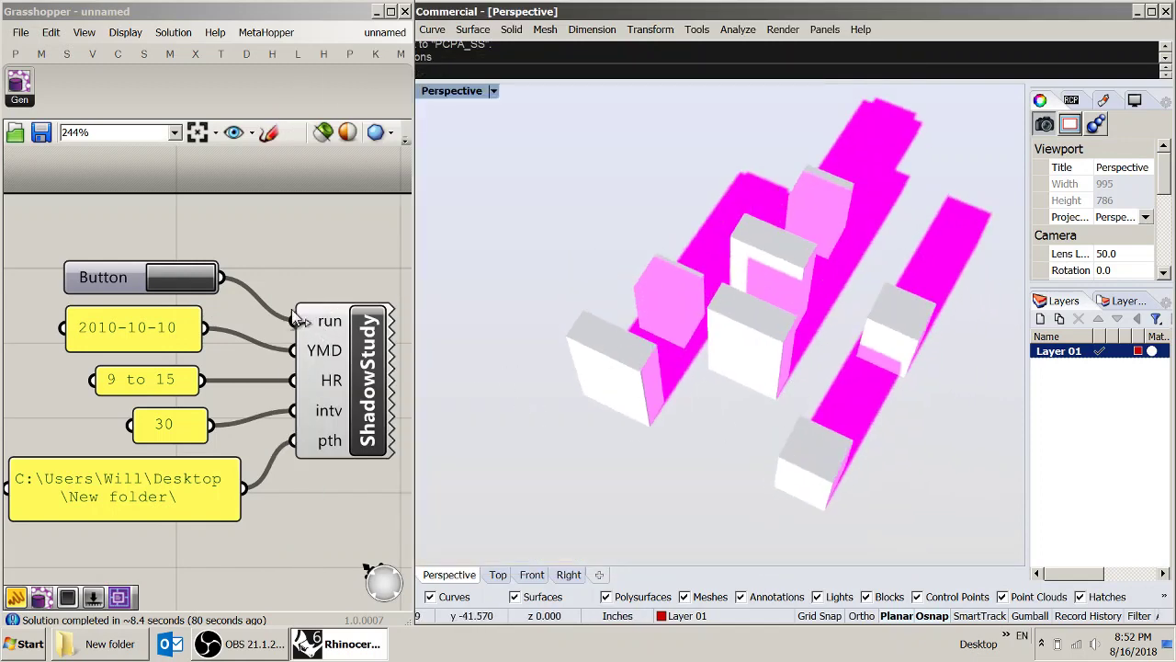
left_click(196, 282)
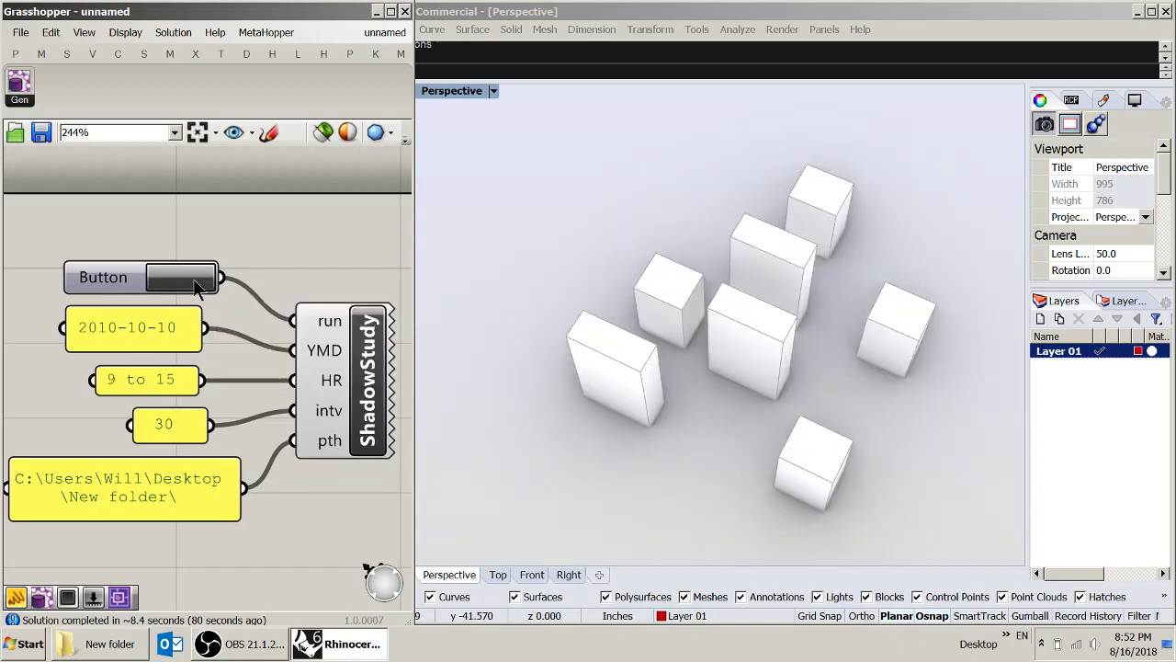
left_click(147, 643)
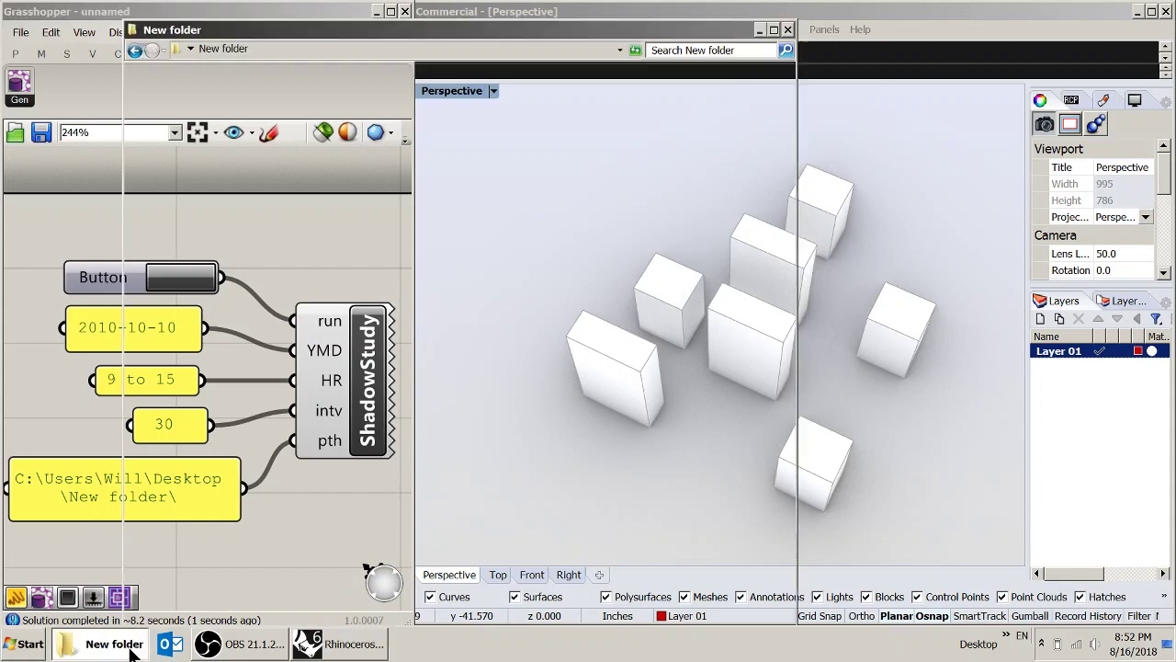
- Look over the exported magenta shadow thumbnails, selecting images 9-0 and 9-30 in the folder
left_click(404, 188)
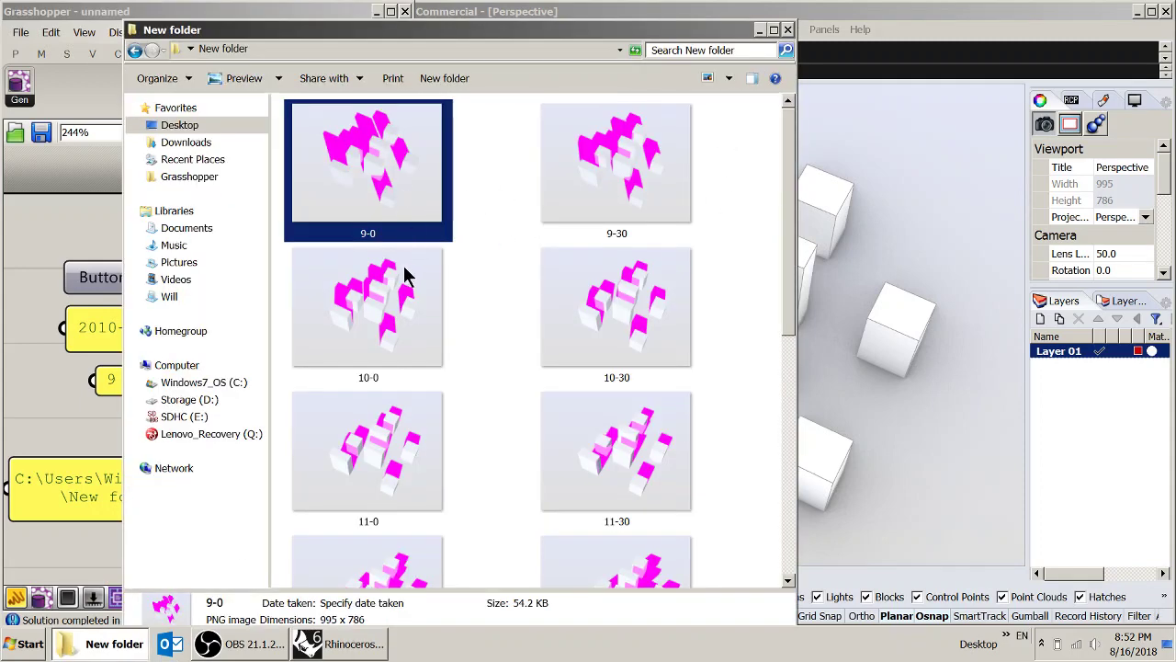
left_click(494, 189)
key("Right")
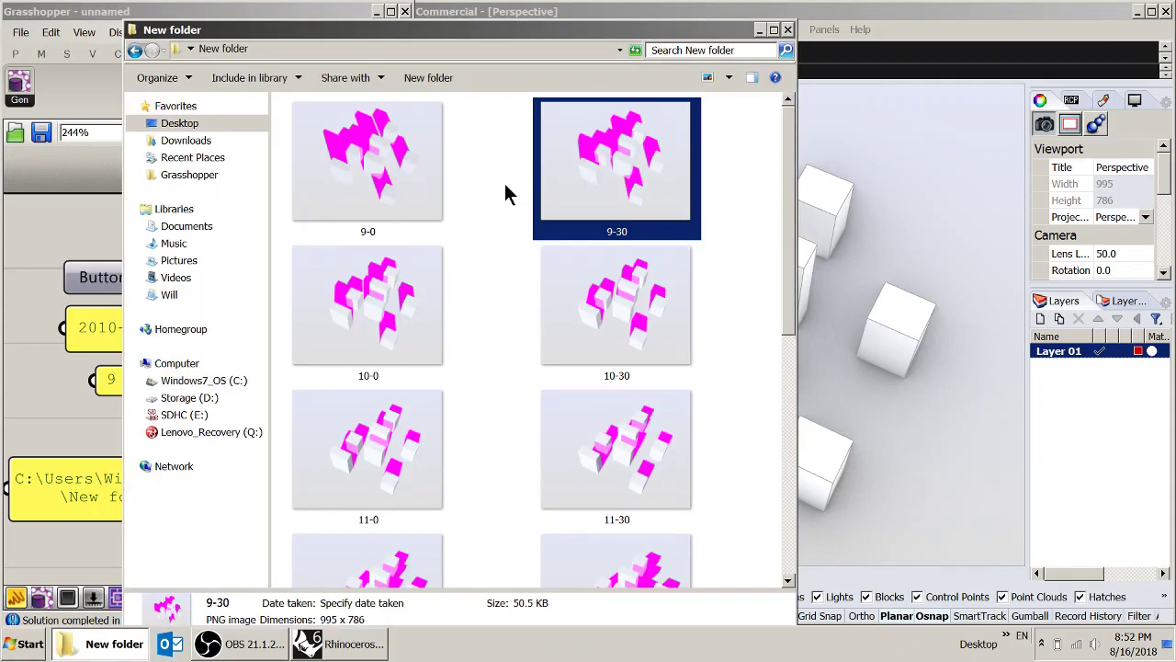
left_click(279, 80)
left_click(454, 144)
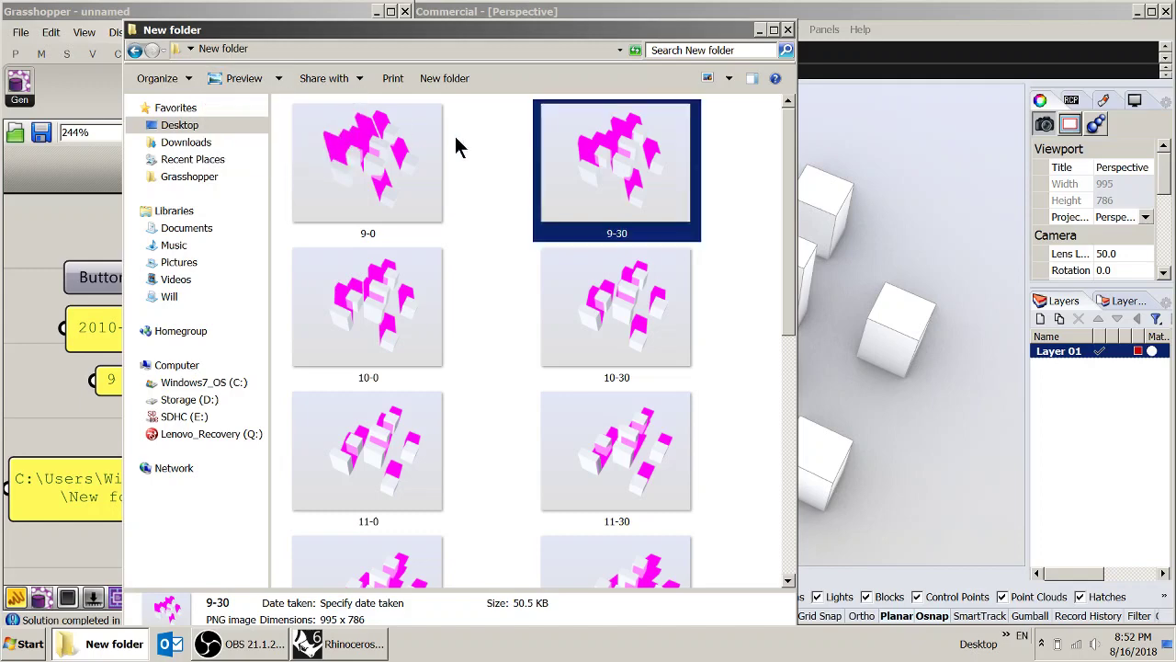
left_click(454, 144)
- Launch Adobe Photoshop CS6 (64 Bit) and open the exported image 9-0 from New folder in it
left_click(11, 647)
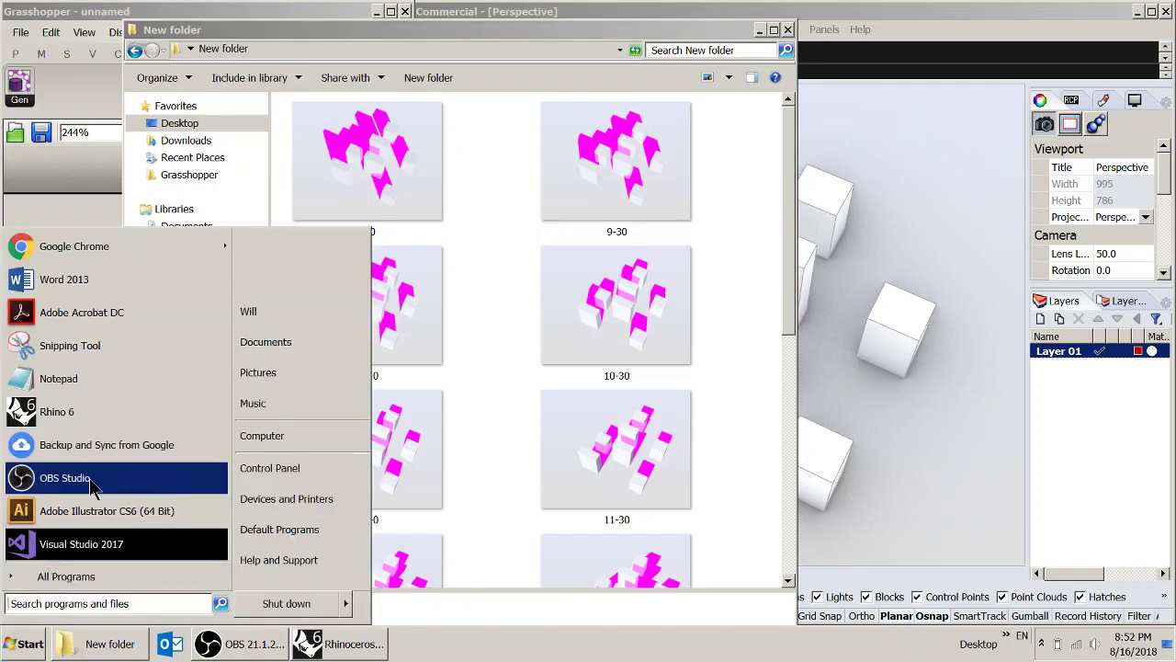
left_click(152, 603)
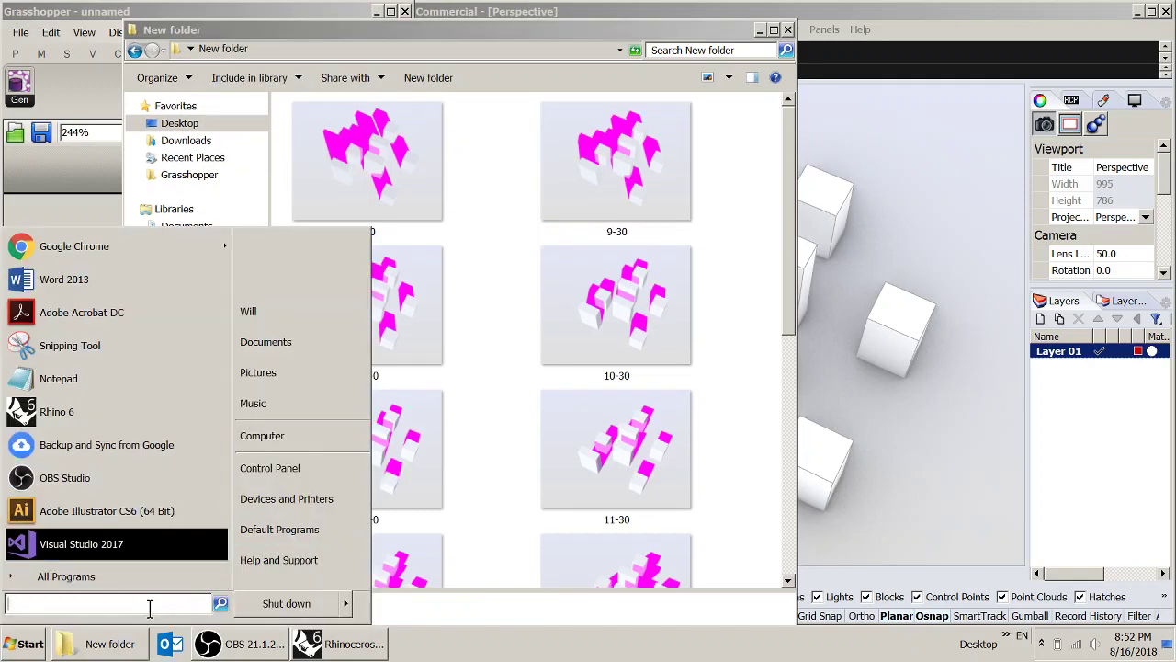
type("photo")
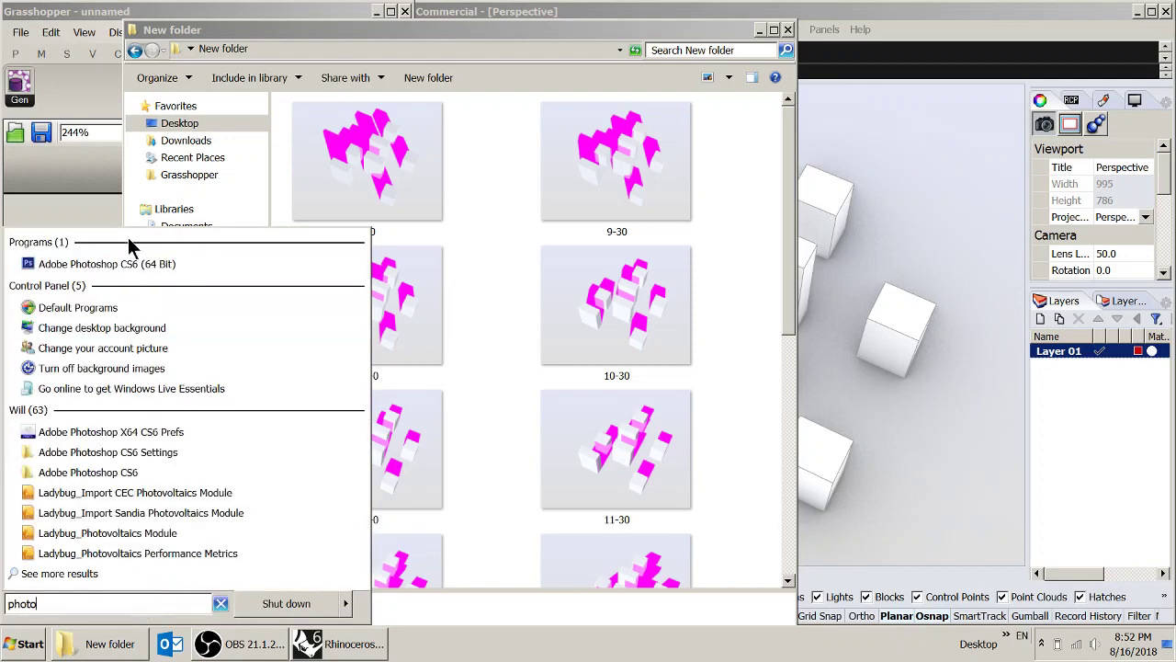
left_click(114, 264)
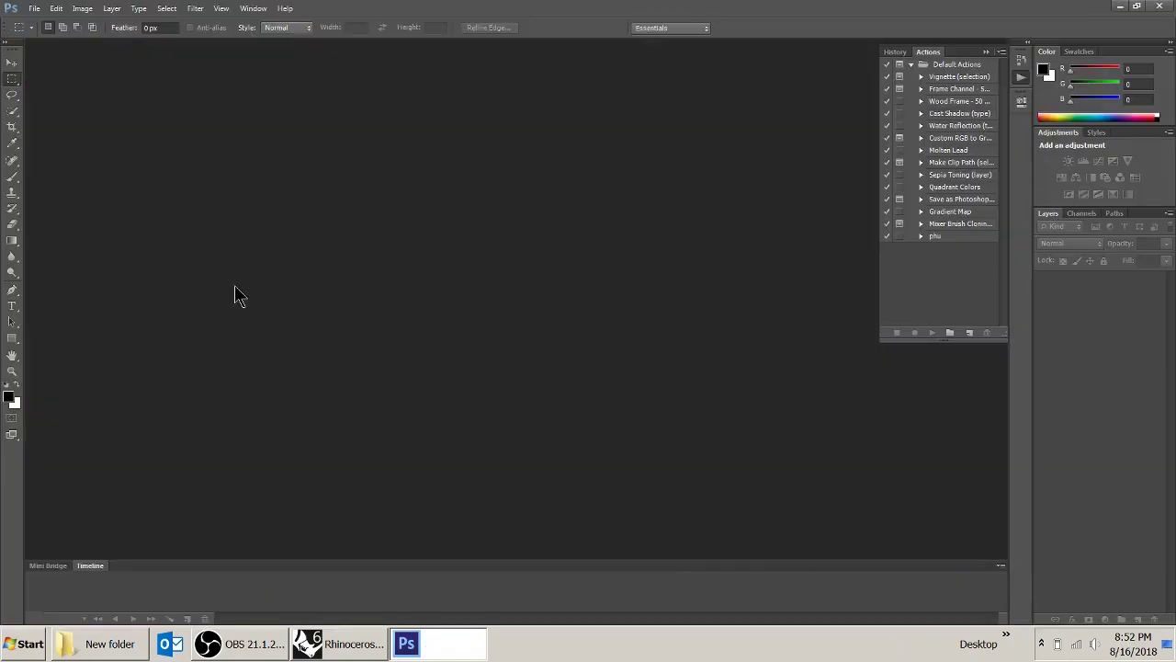
left_click(106, 644)
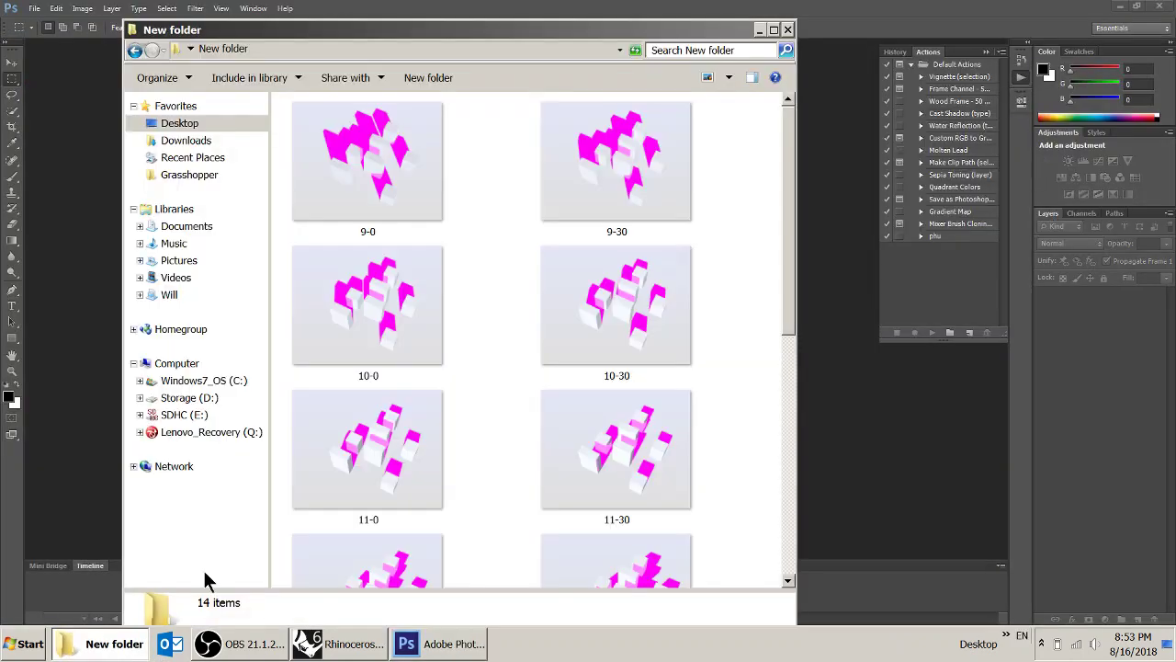
left_click_drag(376, 181, 840, 205)
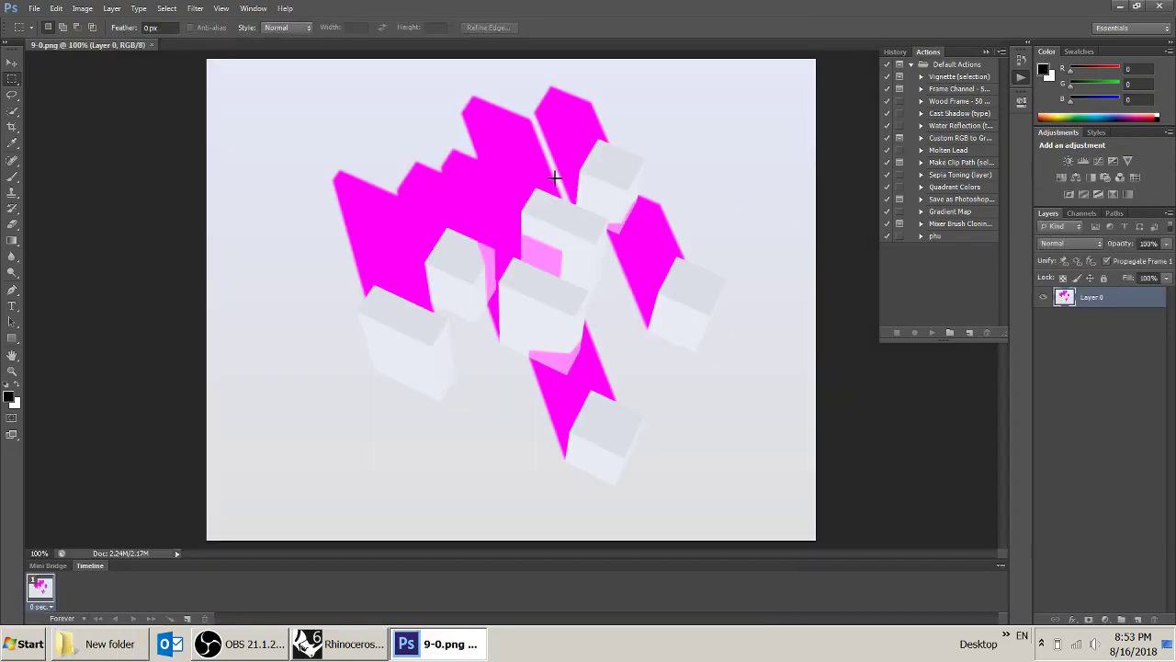
- Sample the magenta shadow color with Color Range at fuzziness 32, apply the selection, and clear it
left_click(166, 8)
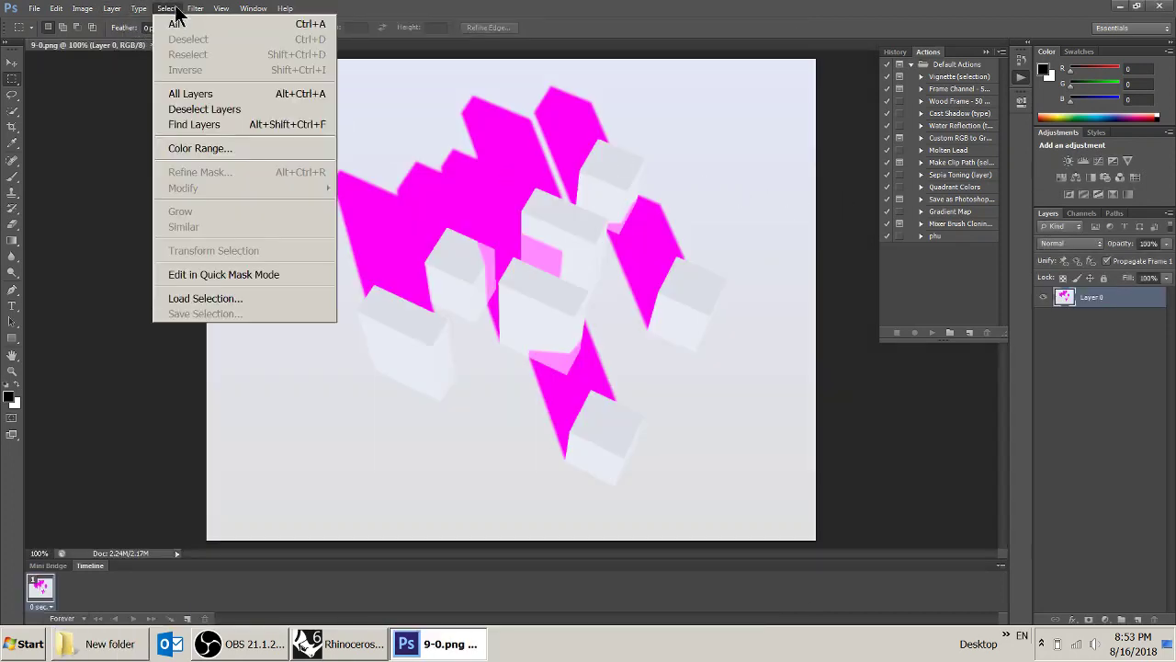
left_click(220, 148)
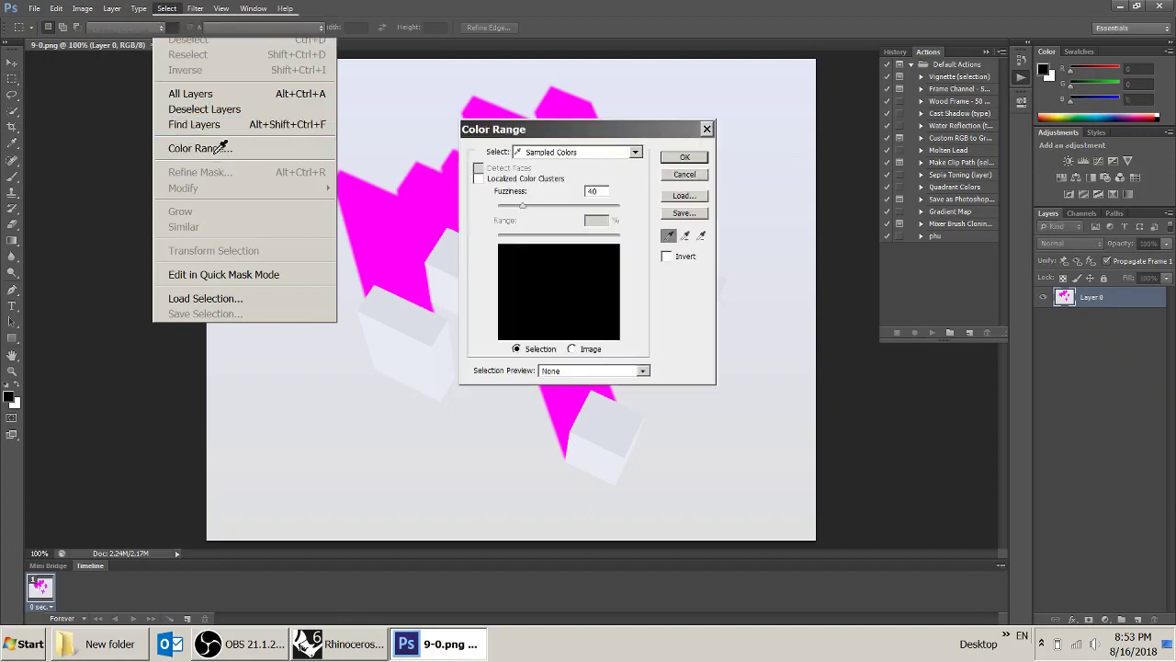
left_click(427, 188)
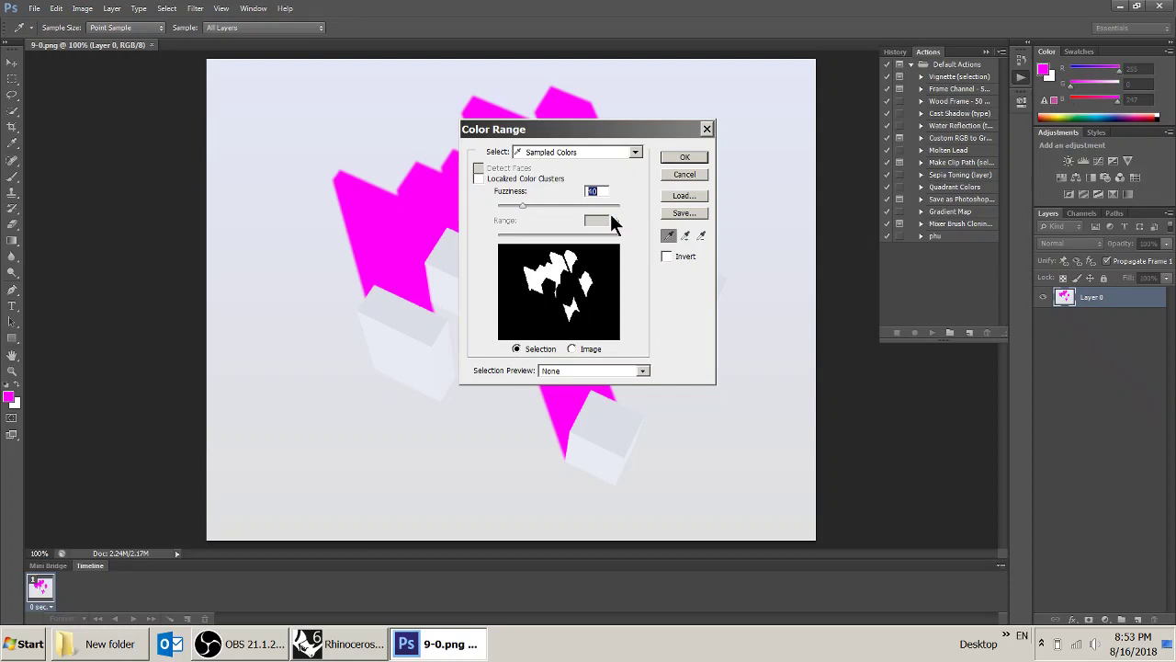
type("32")
left_click_drag(604, 129, 788, 131)
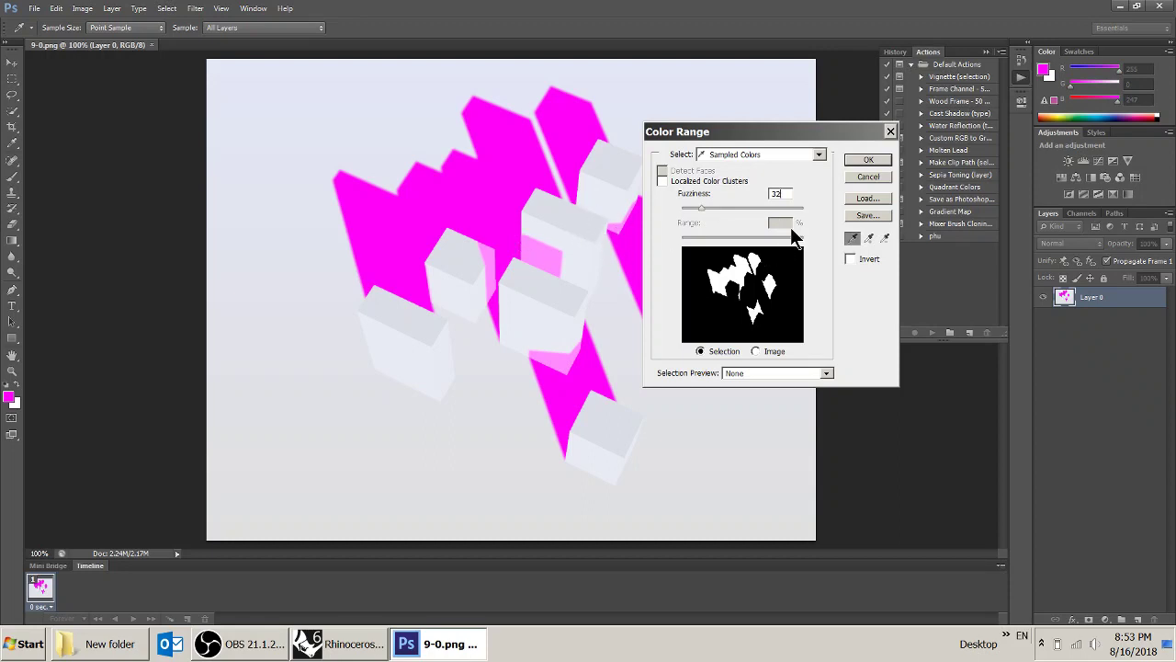
left_click(864, 161)
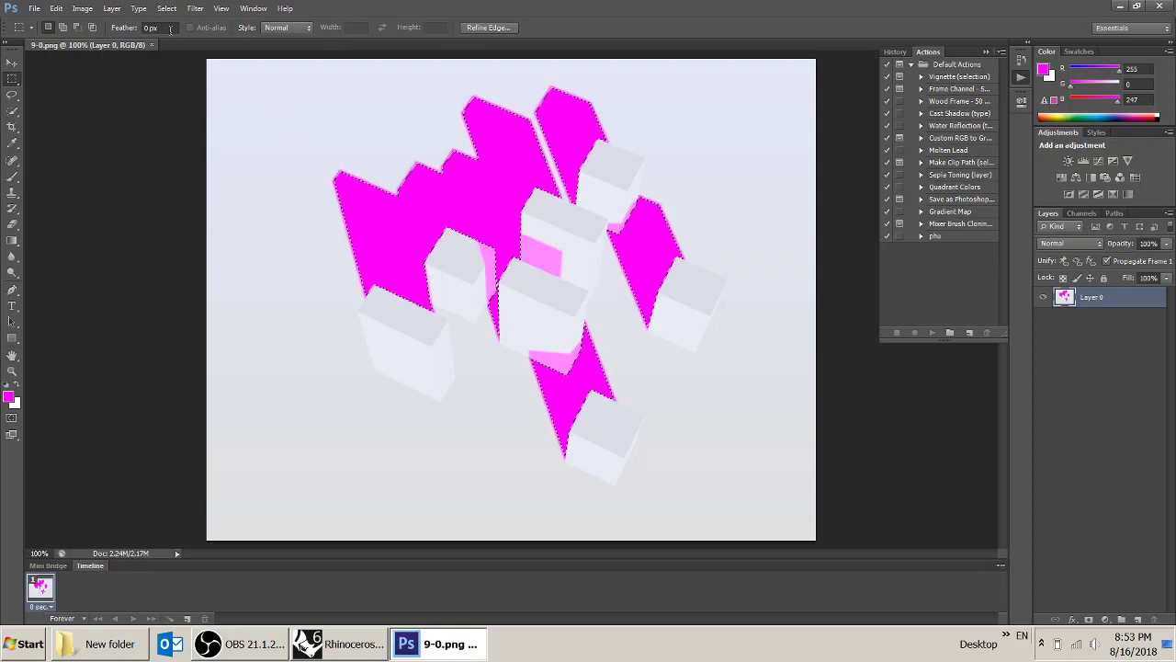
left_click(389, 175)
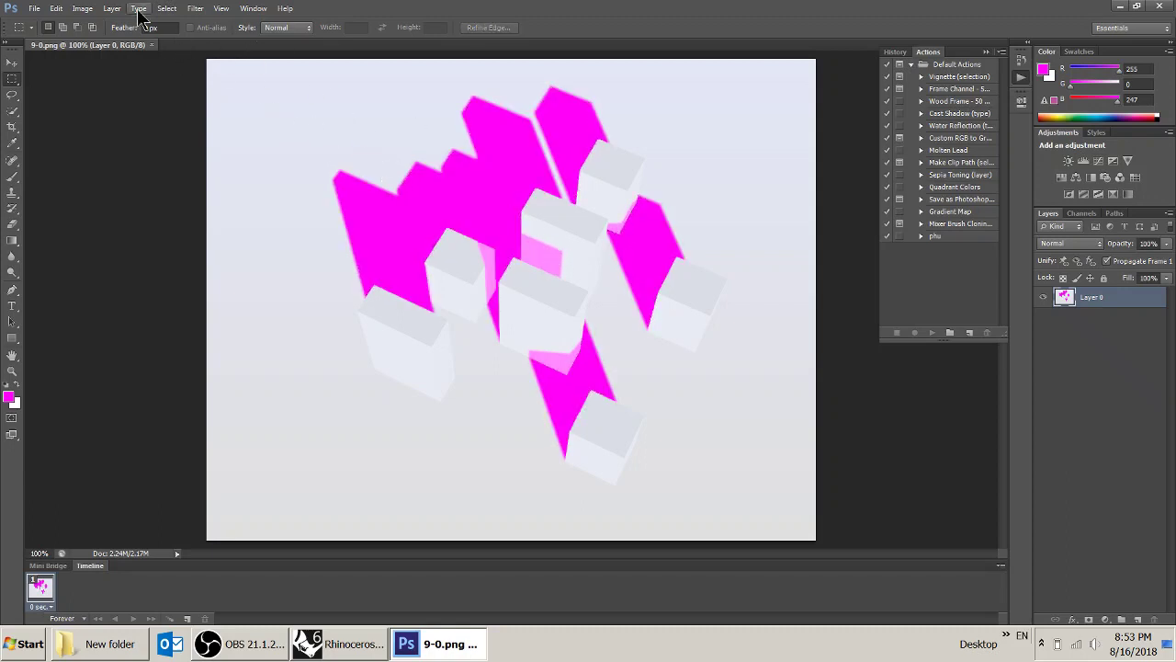
- Select the magenta shadows again with Color Range, using the sampled color and a fuzziness of 181
left_click(166, 8)
left_click(207, 148)
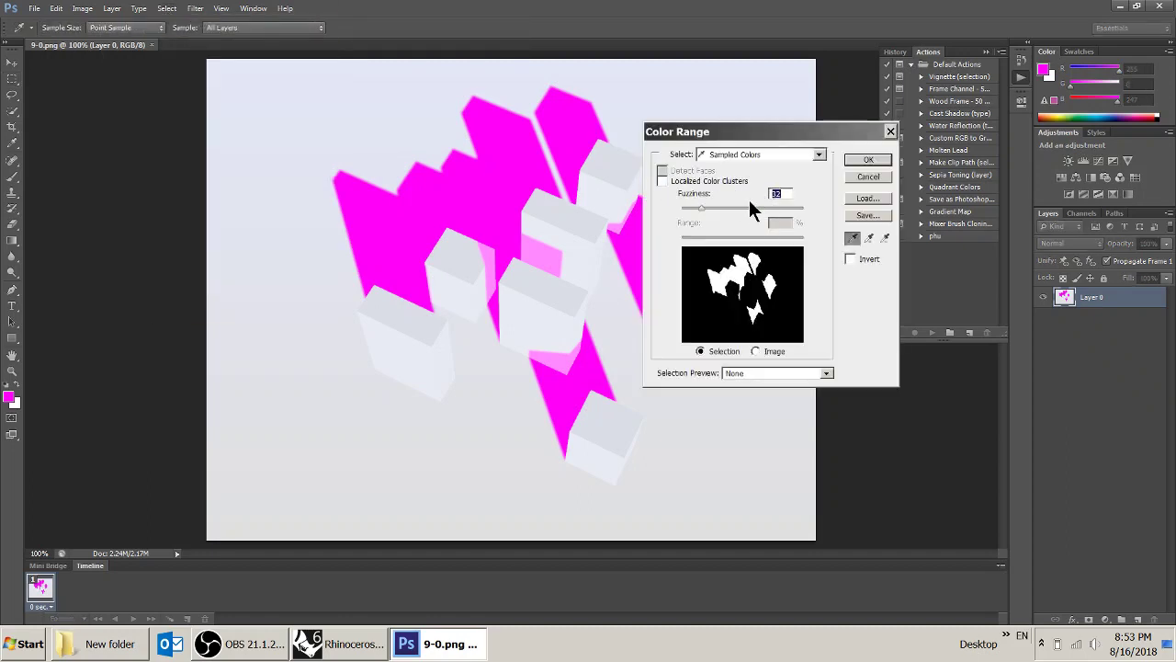
type("40")
left_click_drag(701, 208, 744, 210)
left_click_drag(809, 211, 782, 217)
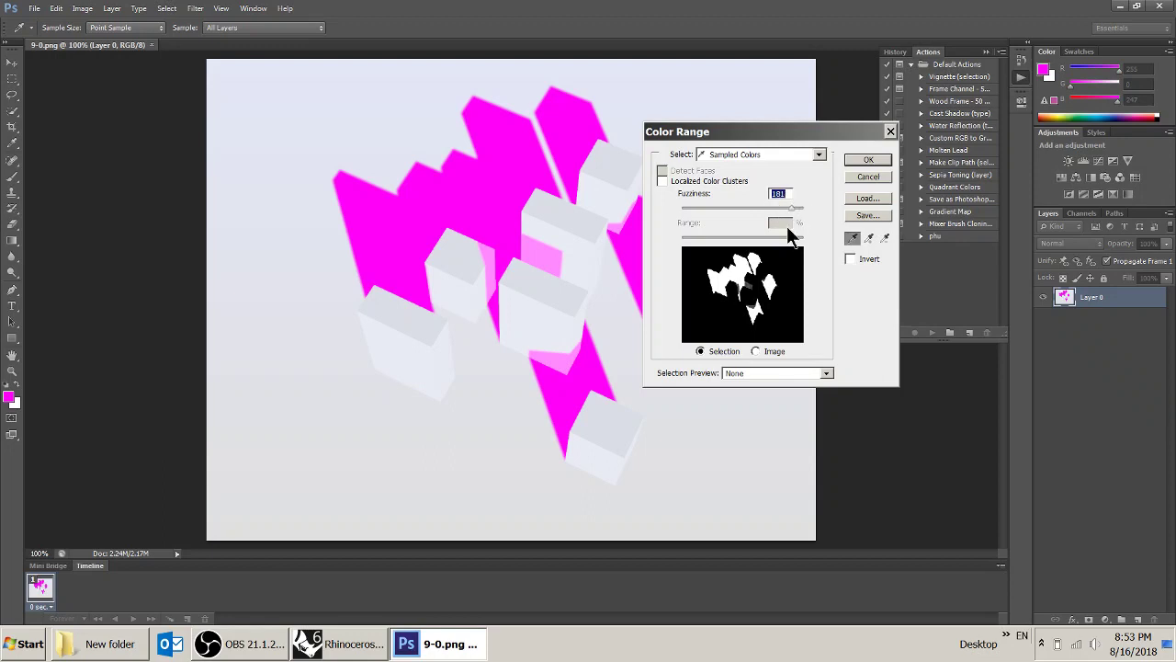
left_click(868, 162)
key("m")
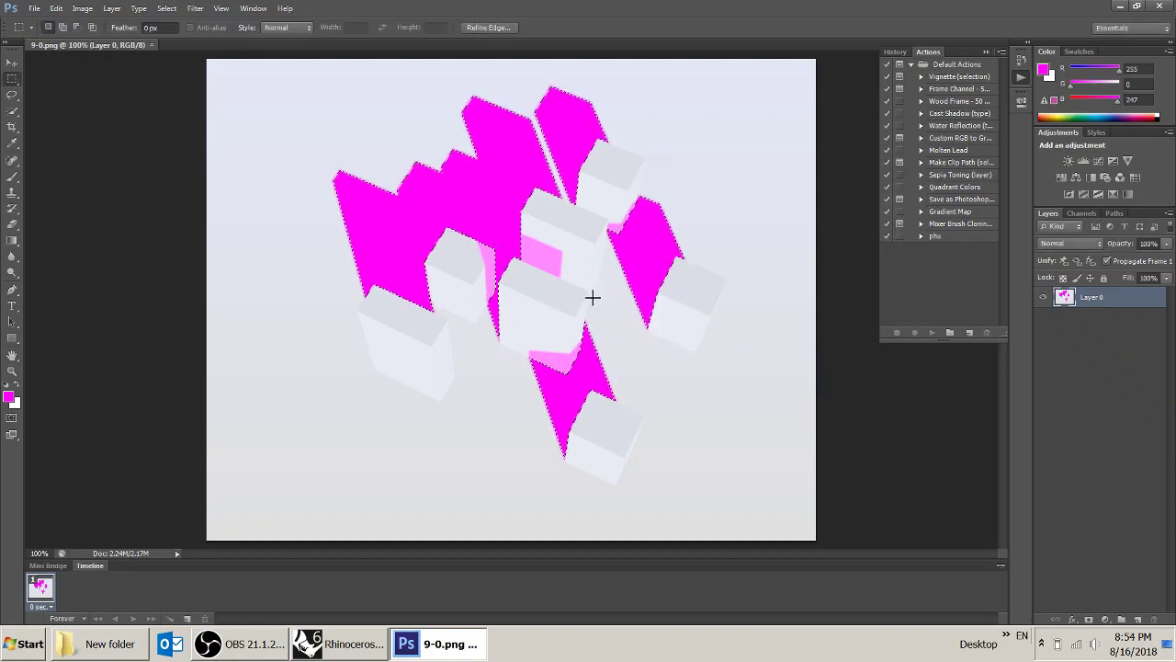
- Add a new layer above Layer 0 and set the foreground color to black
left_click(1138, 619)
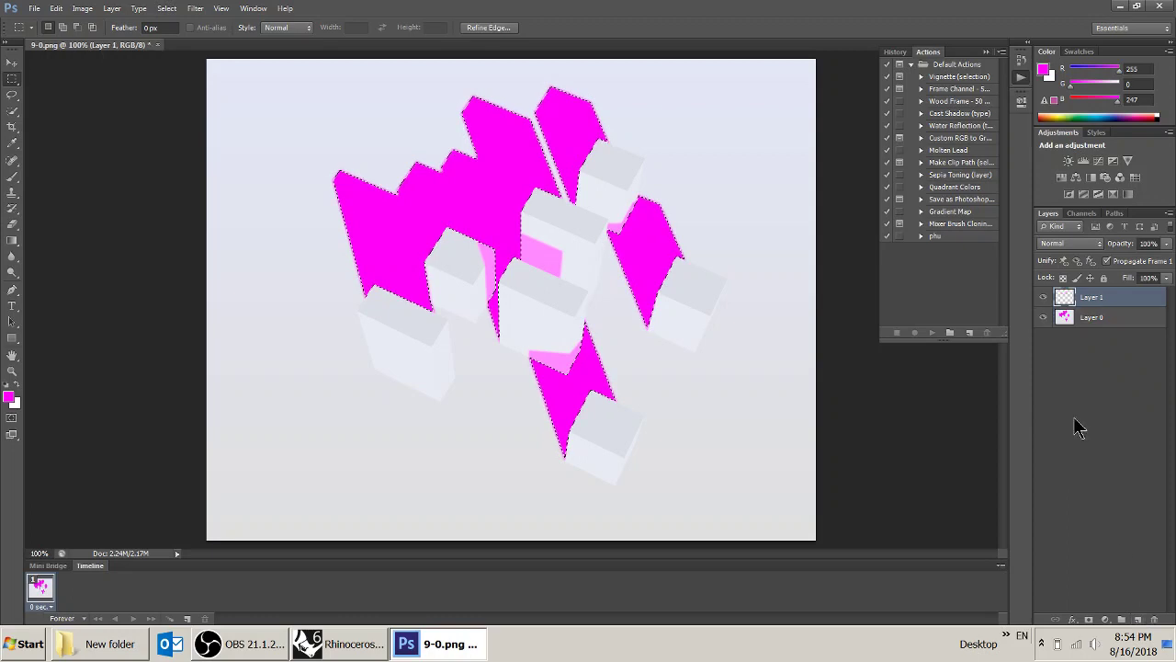
left_click(9, 396)
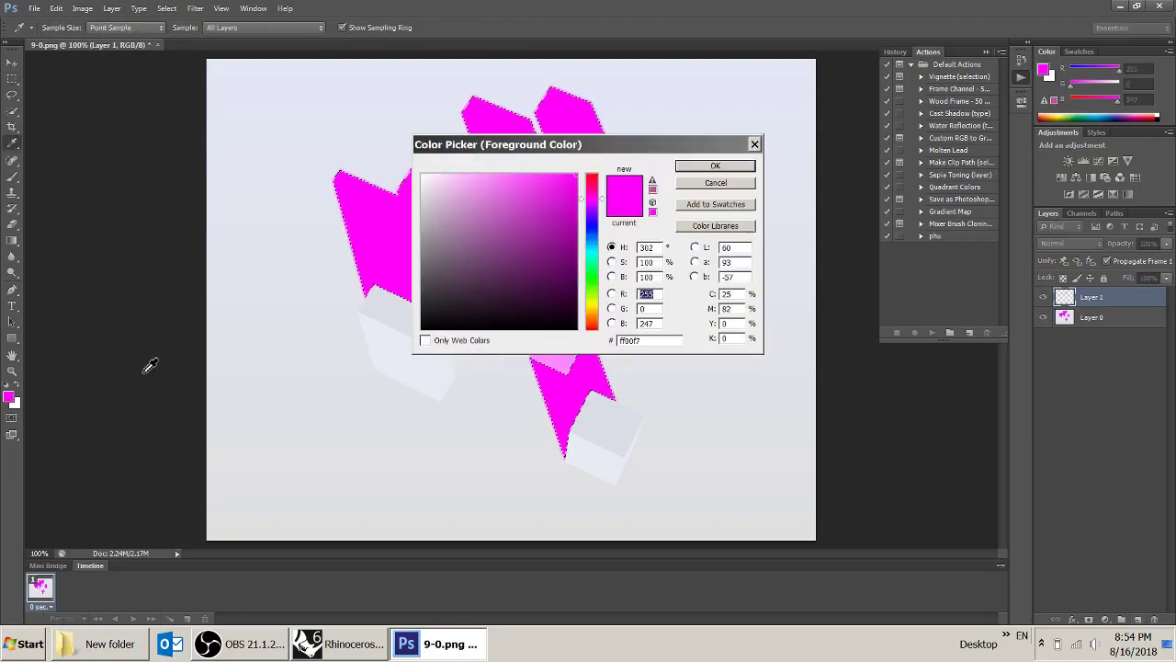
left_click_drag(534, 225, 394, 334)
left_click(714, 165)
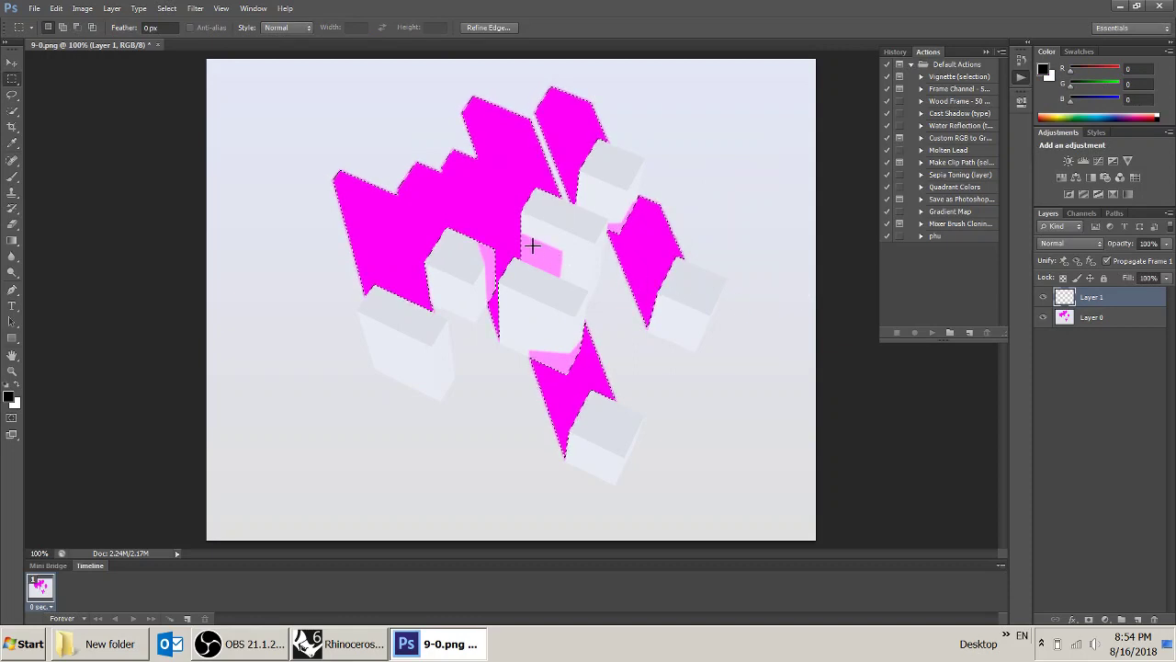
- Fill the shadow selection on Layer 1 with the foreground color at 100% opacity in Normal mode
key("i")
key("shift+BackSpace")
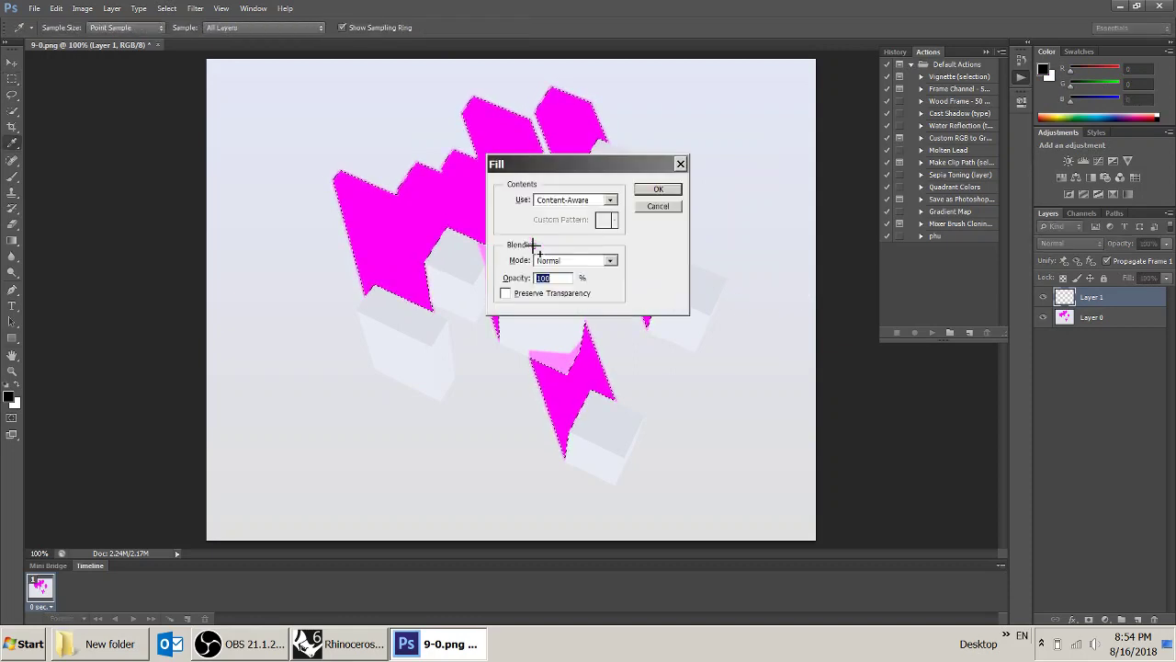
left_click(609, 200)
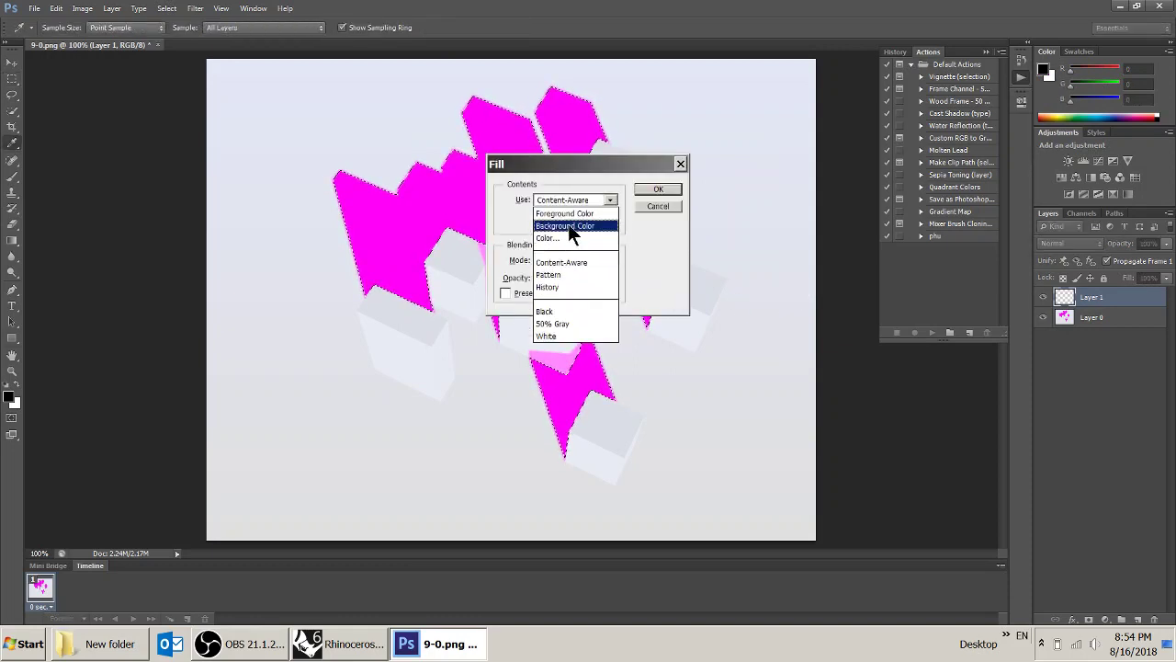
left_click(569, 214)
left_click(654, 193)
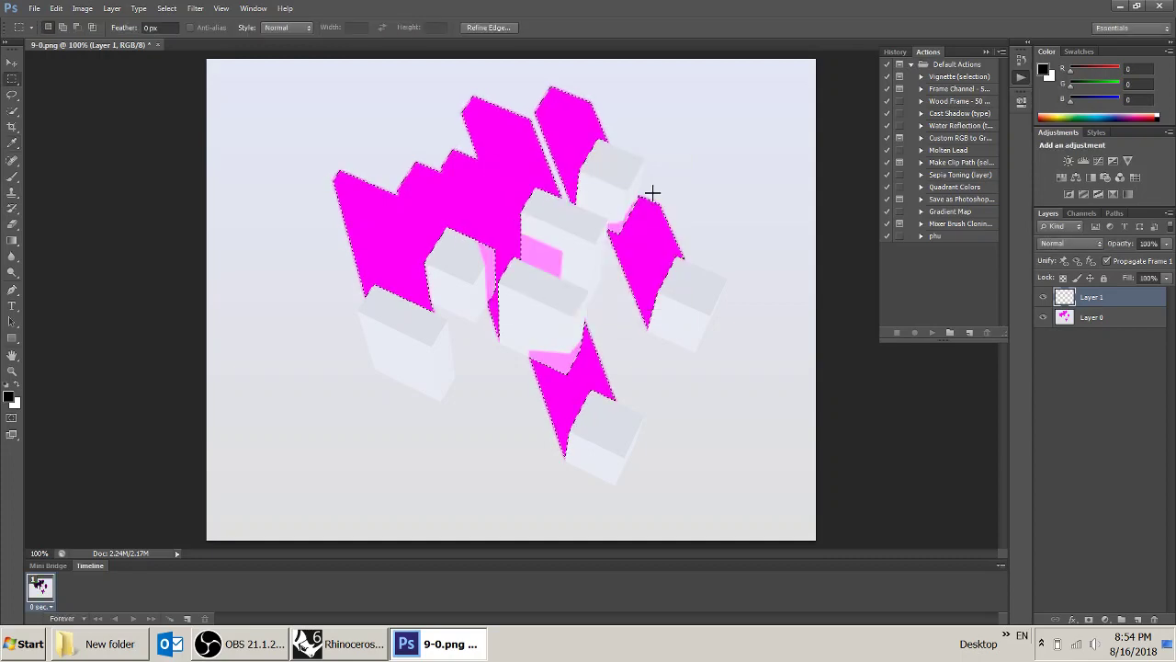
- Hide Layer 0 to isolate the black shadow fill and clear the selection
left_click(1044, 318)
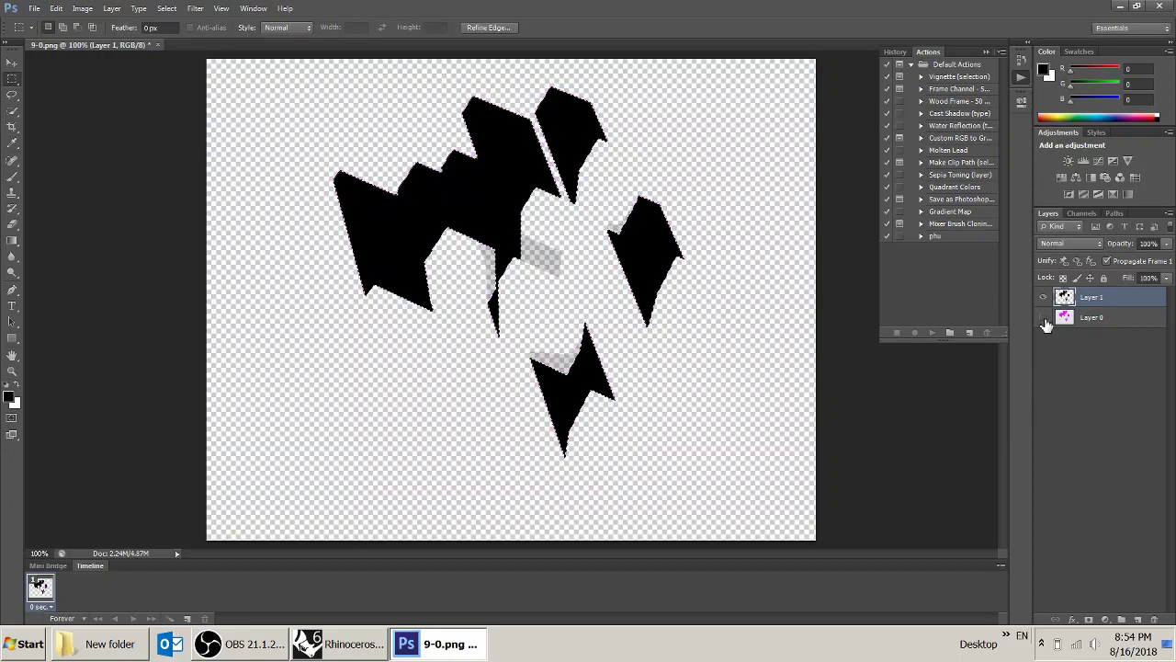
key("v")
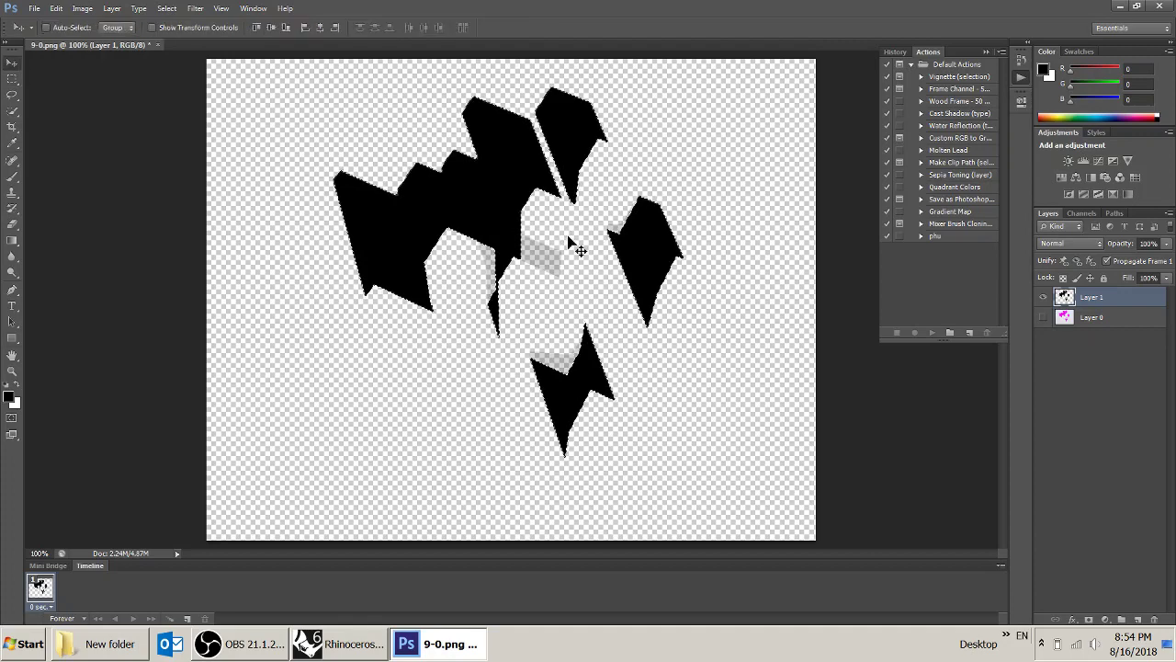
key("ctrl+d")
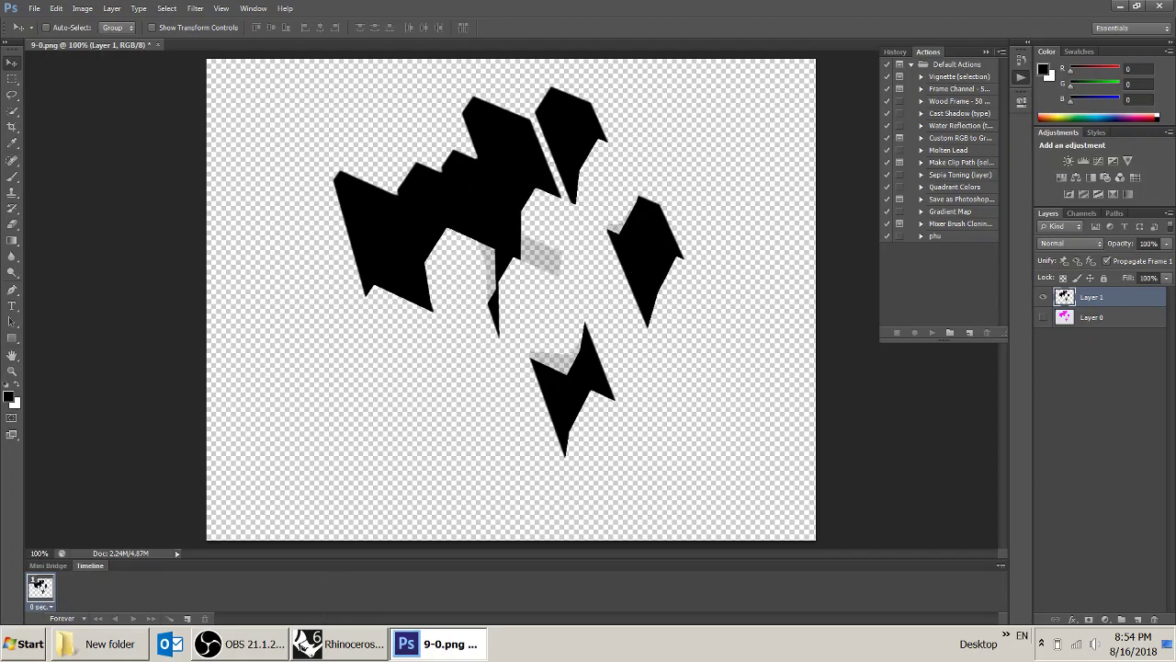
- Look through the remaining shadow thumbnails in New folder and return to the Photoshop document
left_click(106, 643)
left_click(706, 165)
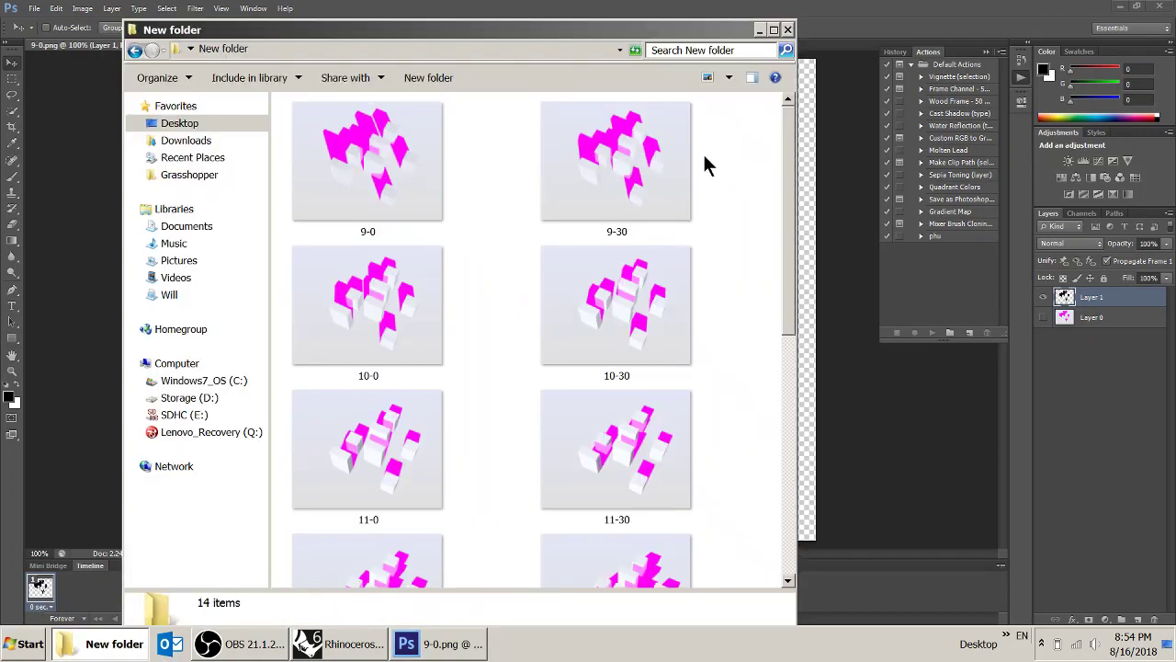
scroll(670, 191, "down", 5)
scroll(668, 204, "up", 5)
left_click(823, 64)
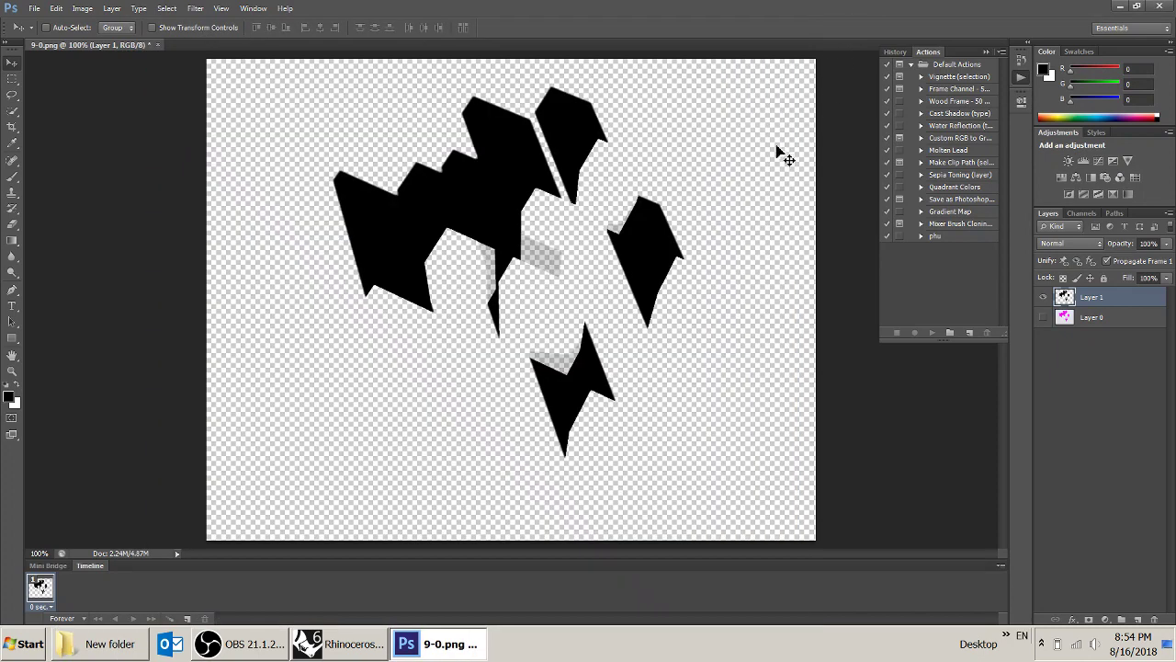